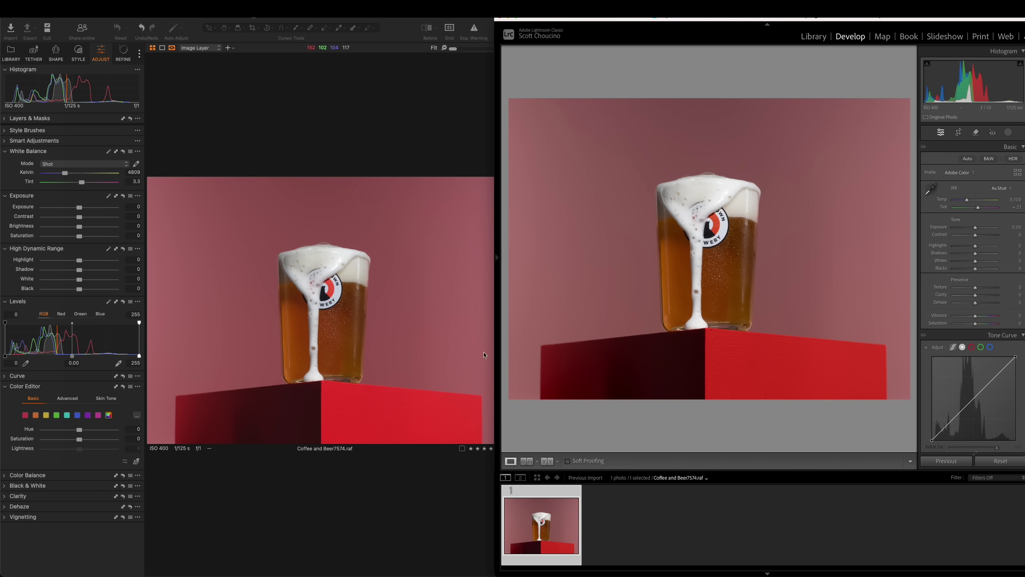
pyautogui.click(699, 270)
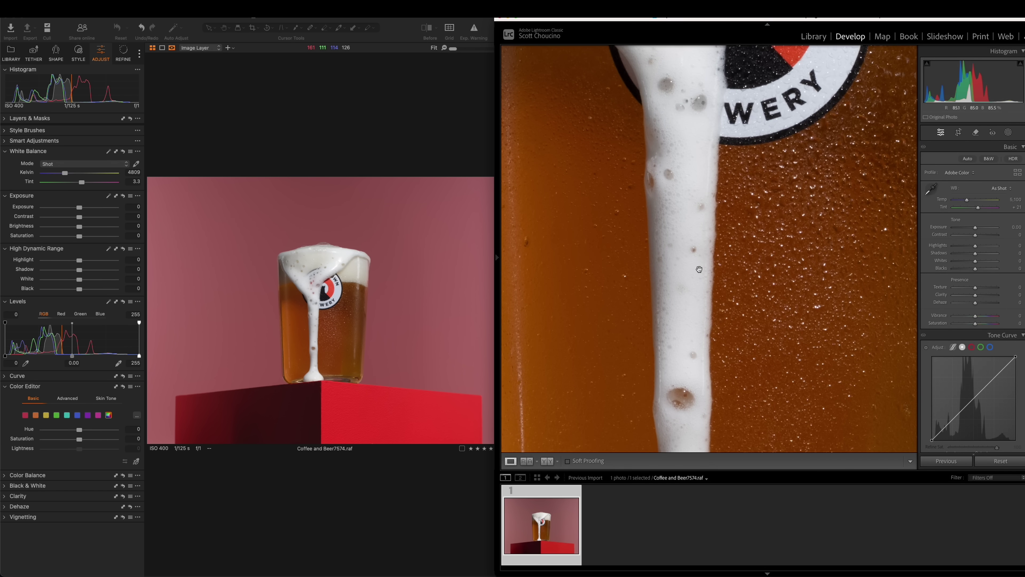
pyautogui.click(700, 269)
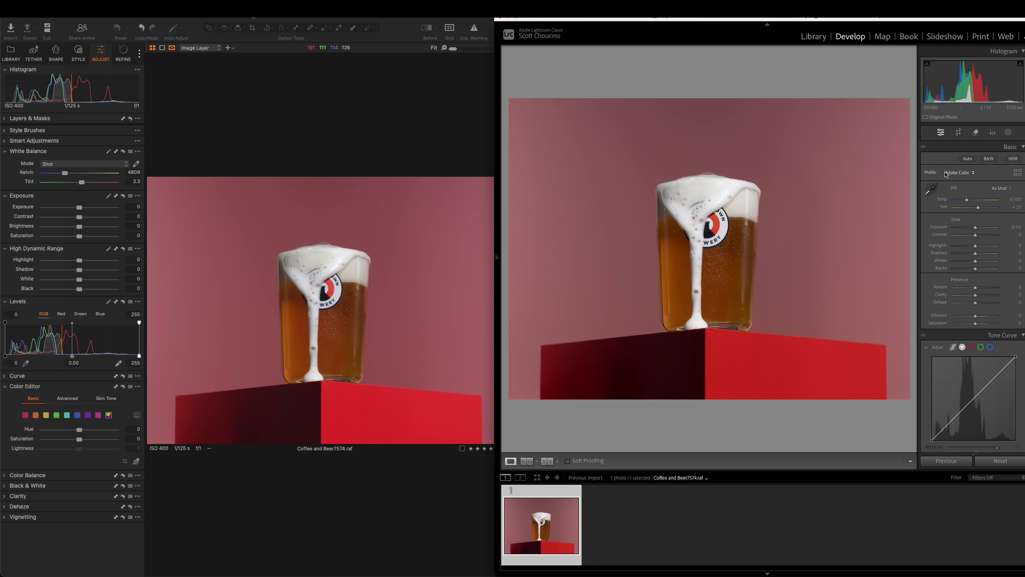
pyautogui.click(329, 226)
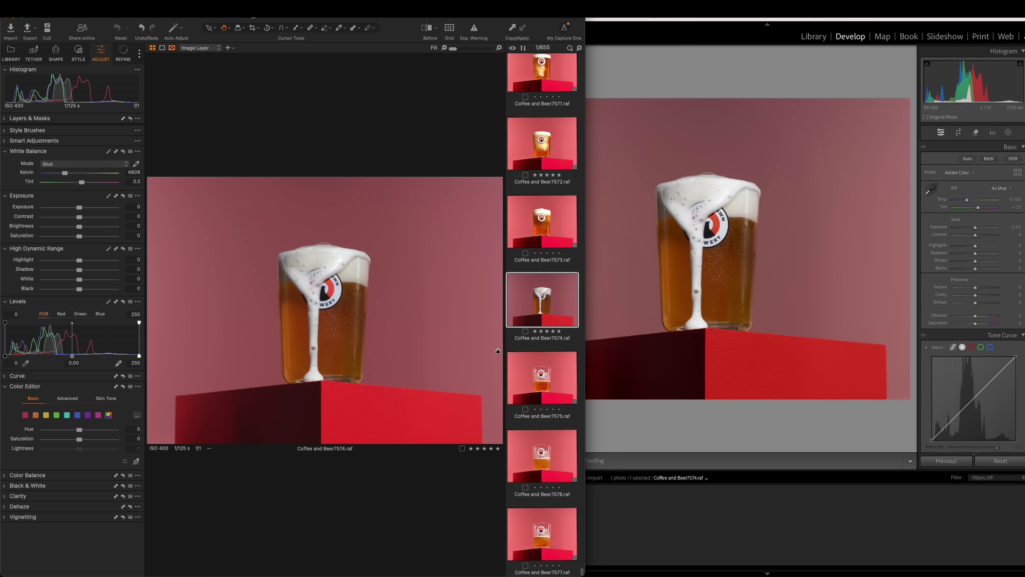
pyautogui.click(743, 429)
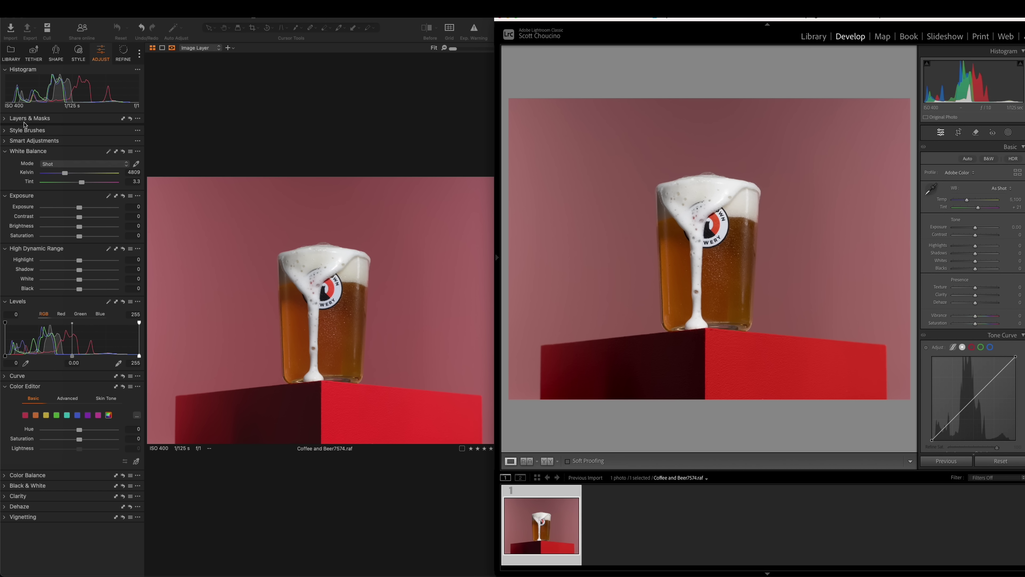
pyautogui.click(78, 52)
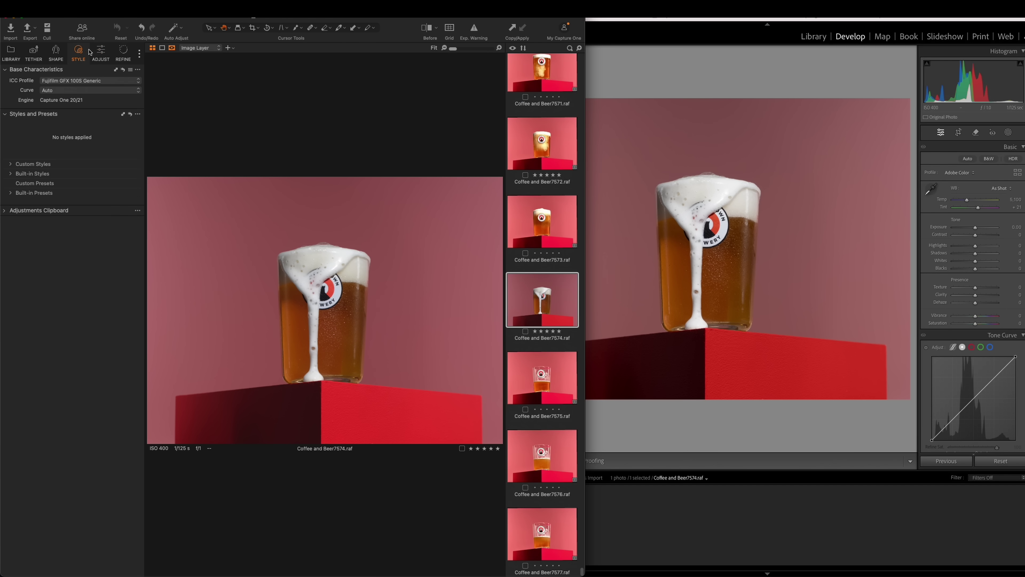
pyautogui.click(102, 52)
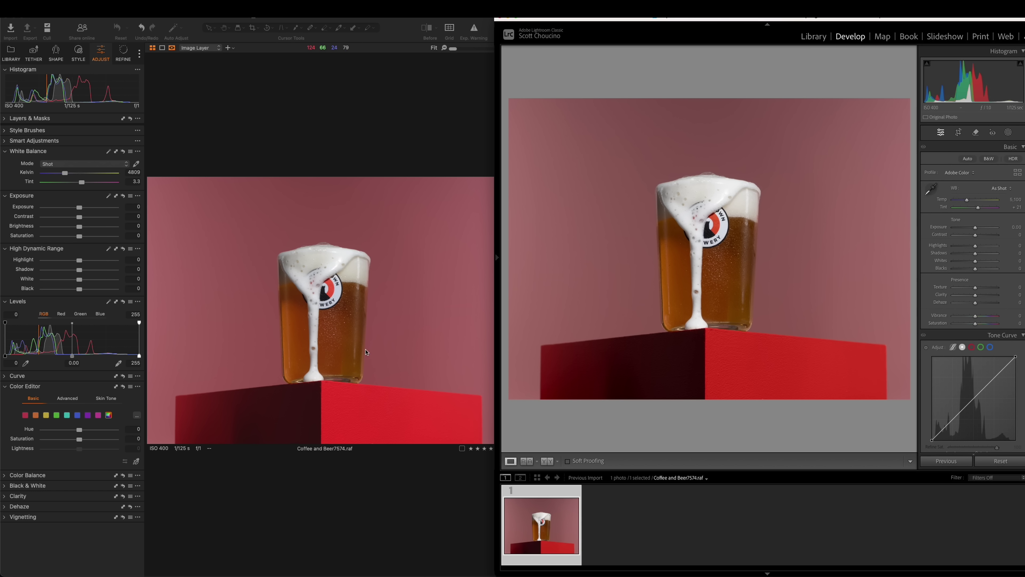
# - Set Lightroom's white balance to Auto (Temp 3,250) and auto-adjust Capture One's exposure to 0.34
pyautogui.click(1003, 190)
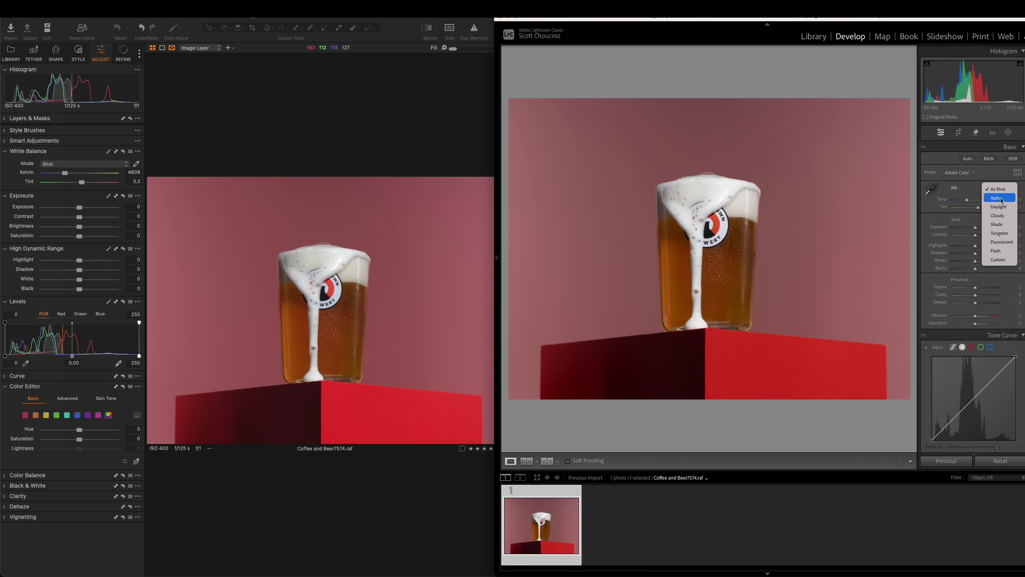
pyautogui.click(1001, 199)
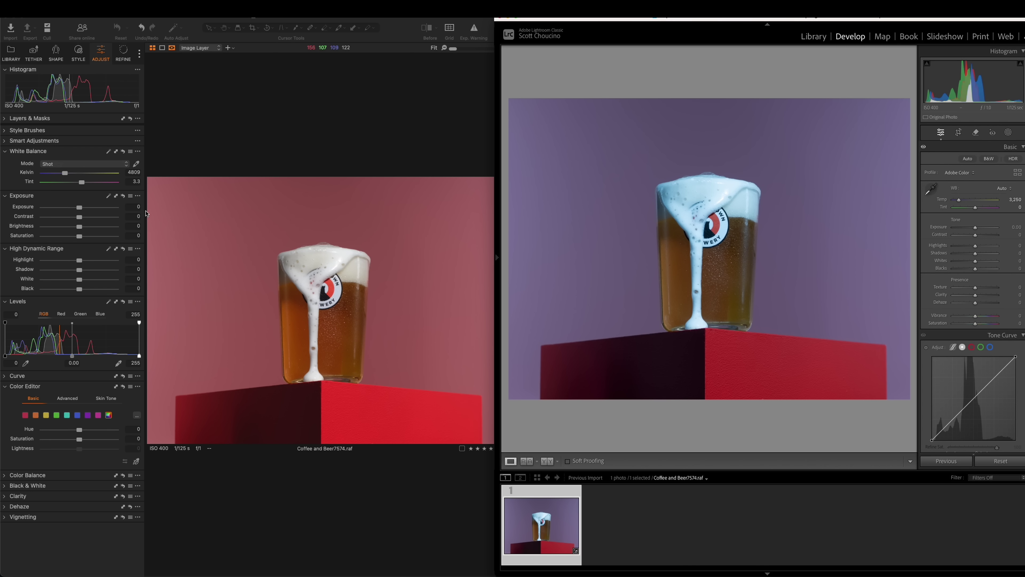
pyautogui.click(109, 197)
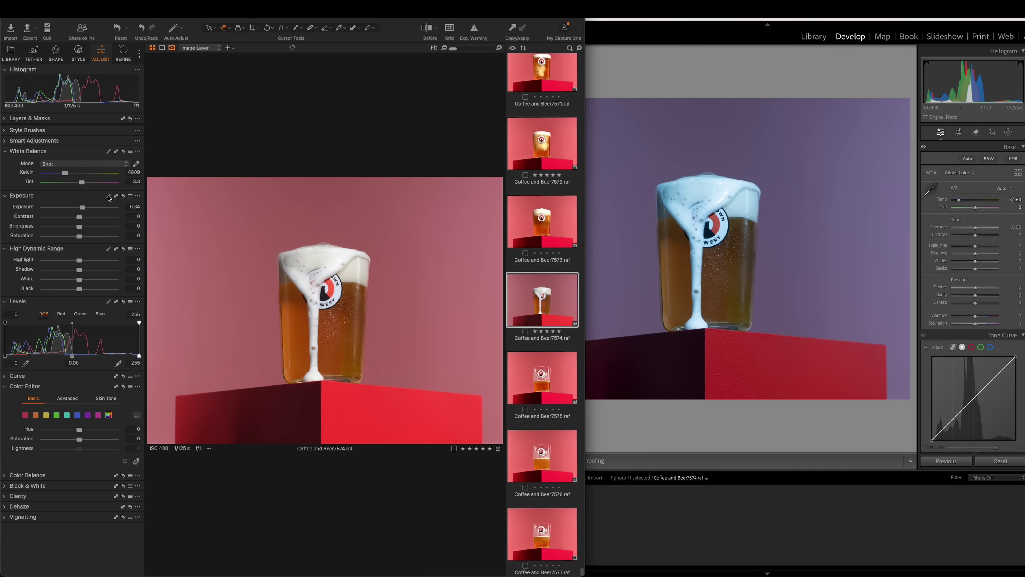
pyautogui.click(653, 79)
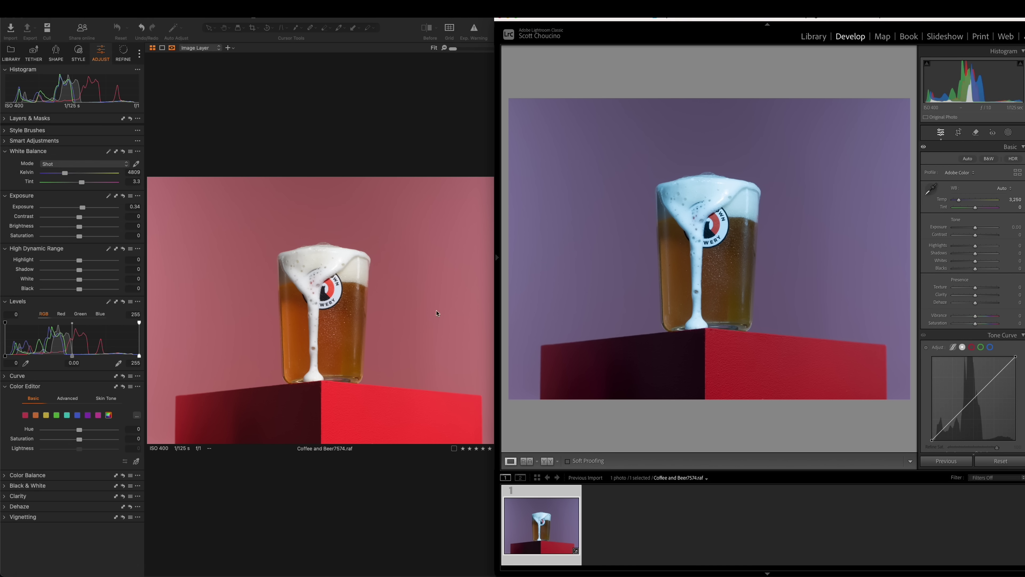
pyautogui.click(335, 291)
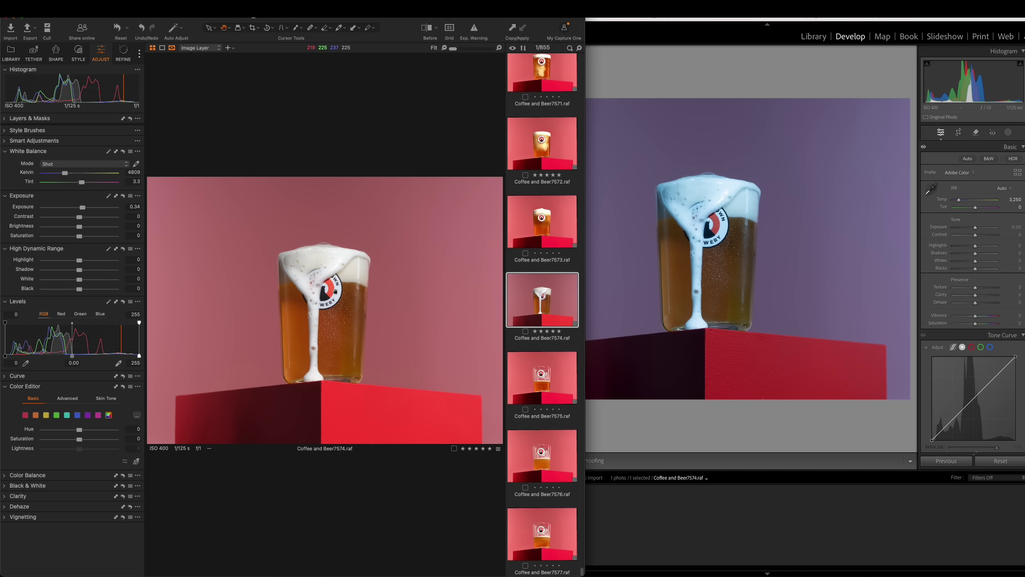
# - Zoom both photos to 100% and sample the foam for Lightroom's white balance (5,150 / +22)
pyautogui.click(332, 275)
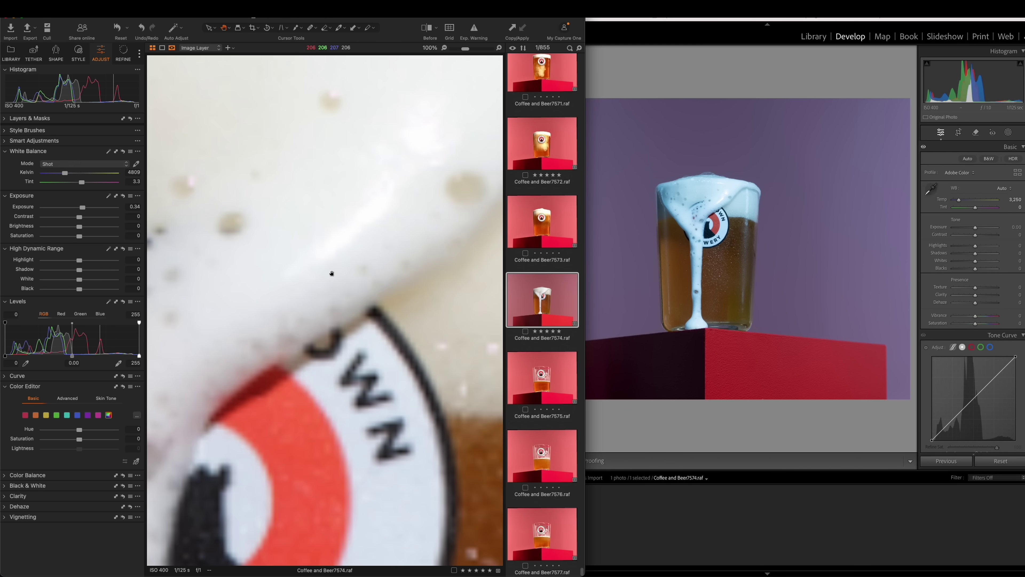
pyautogui.click(729, 211)
pyautogui.click(725, 210)
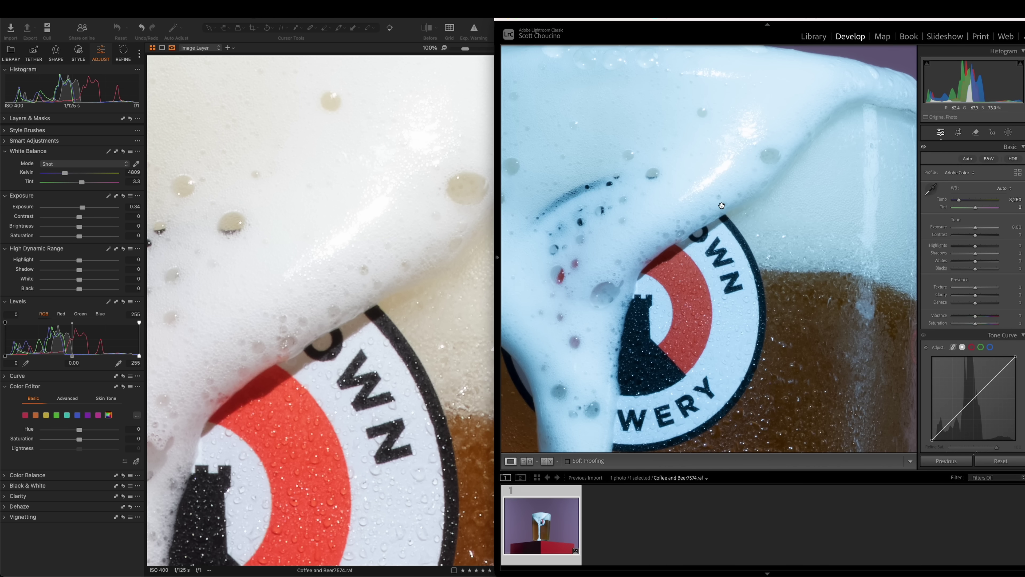
pyautogui.click(933, 189)
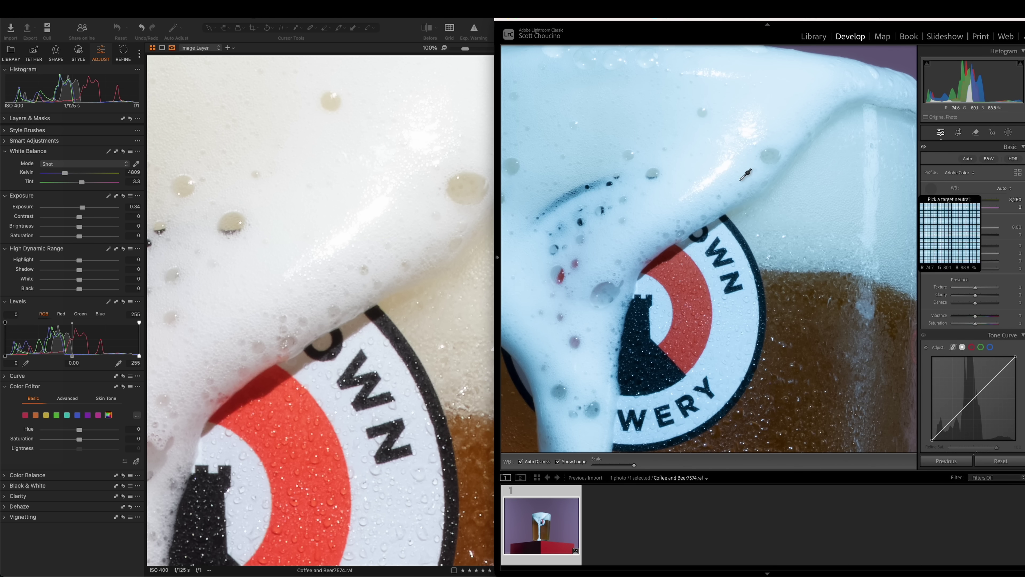
pyautogui.click(762, 166)
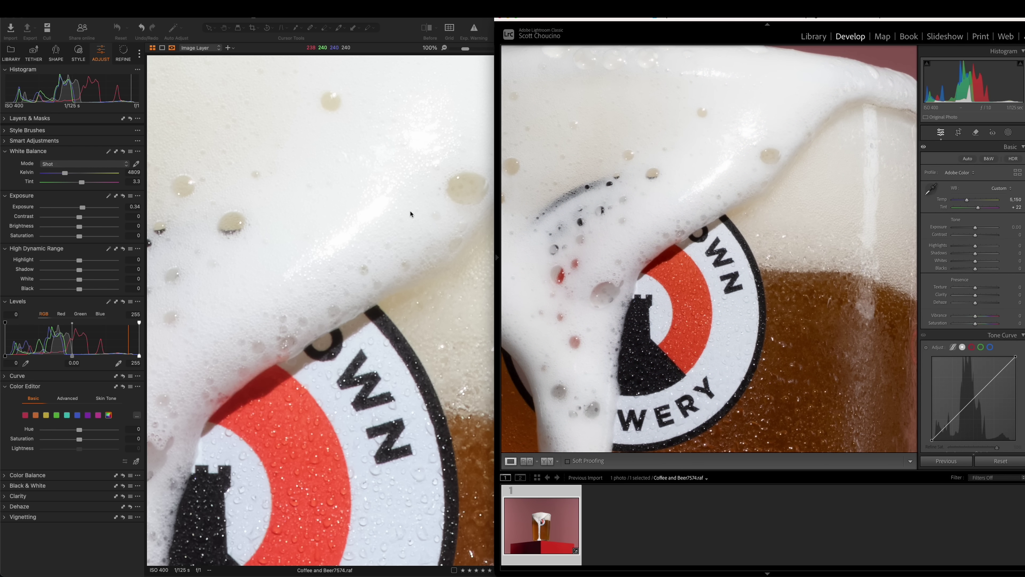
# - Sample the foam with Capture One's white balance picker, giving 4847 K and tint 3.8
pyautogui.click(91, 152)
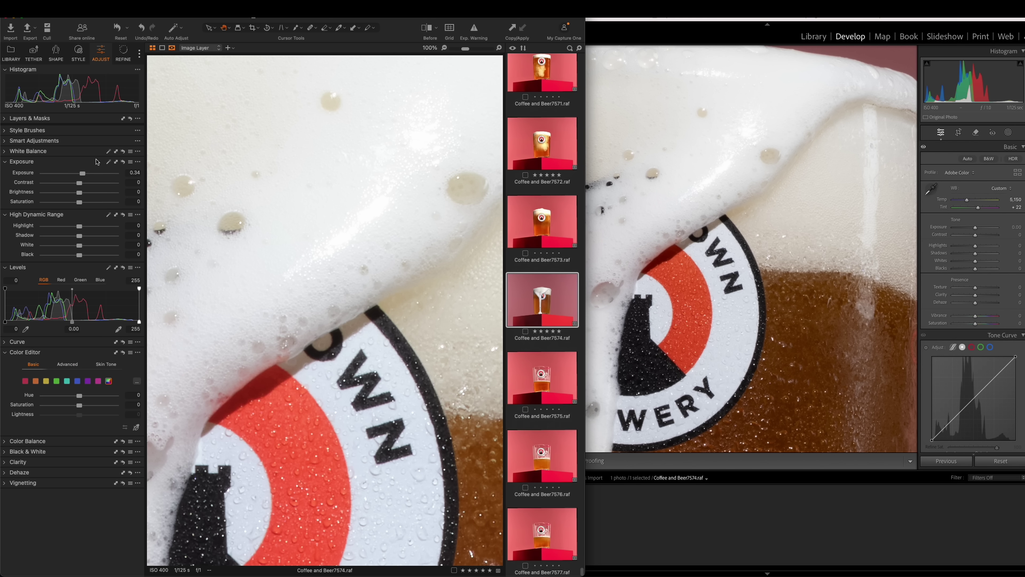
pyautogui.click(82, 152)
pyautogui.click(136, 164)
pyautogui.click(466, 209)
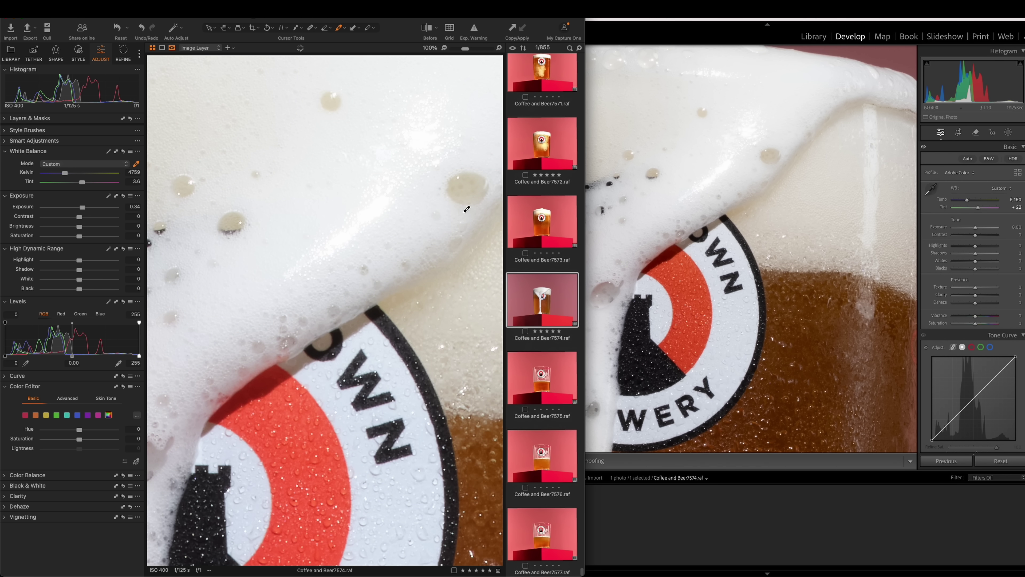
pyautogui.click(451, 208)
# - Pan both zoomed views across the foam, glass rim and logo to compare them
pyautogui.click(728, 188)
pyautogui.moveTo(728, 188); pyautogui.dragTo(520, 218)
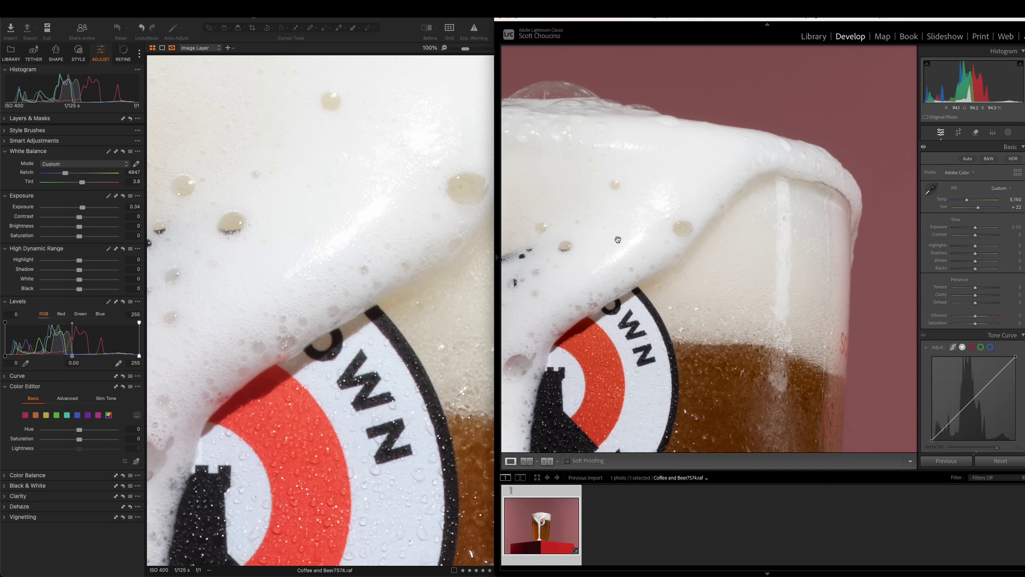
pyautogui.click(366, 350)
pyautogui.moveTo(366, 350); pyautogui.dragTo(566, 234)
pyautogui.click(664, 384)
pyautogui.moveTo(664, 382); pyautogui.dragTo(579, 327)
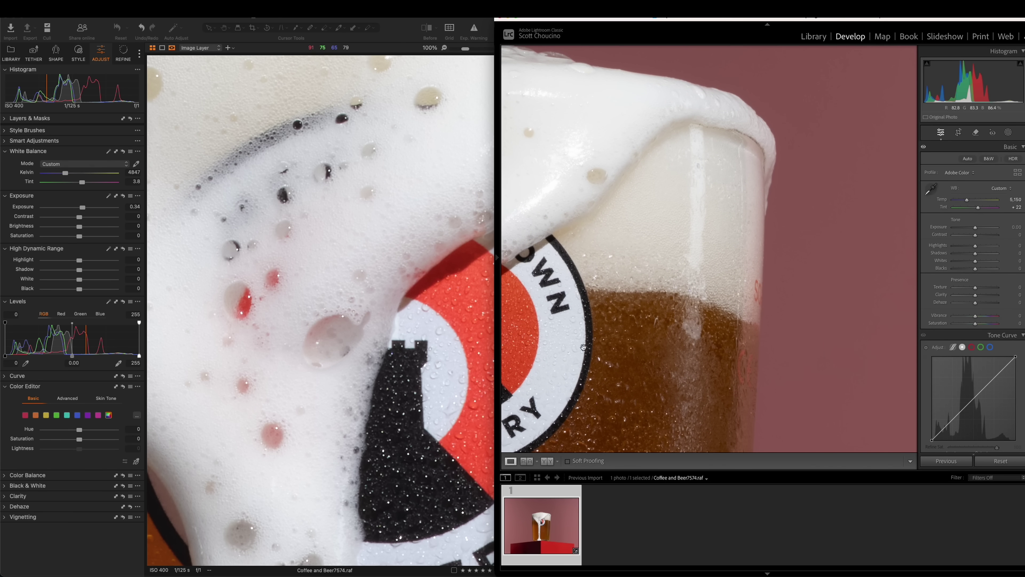
pyautogui.moveTo(606, 283); pyautogui.dragTo(572, 220)
pyautogui.moveTo(454, 473); pyautogui.dragTo(318, 113)
pyautogui.click(721, 306)
pyautogui.moveTo(646, 354); pyautogui.dragTo(662, 316)
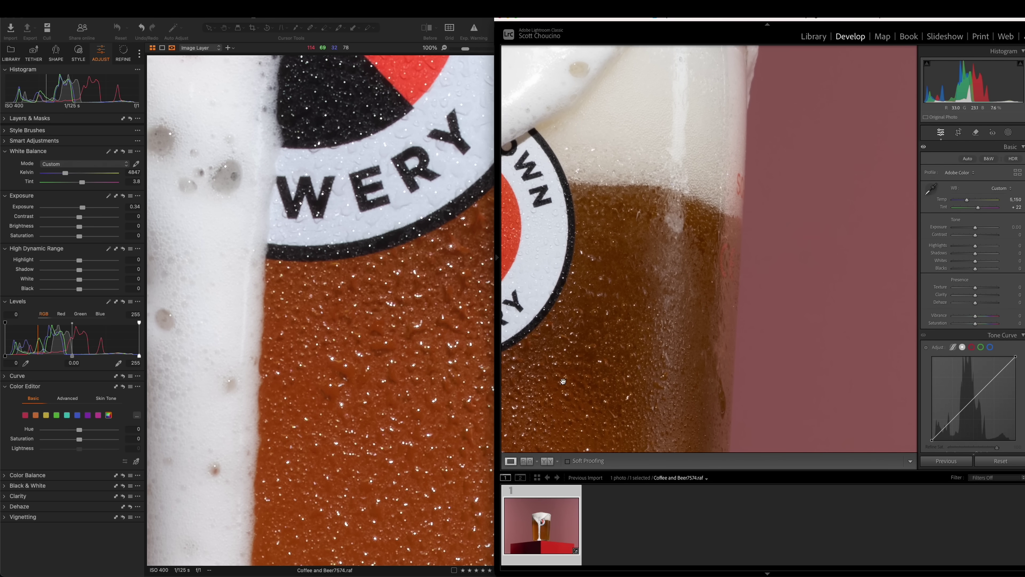
# - Return both Lightroom and Capture One to the whole-frame fit view
pyautogui.click(454, 397)
pyautogui.click(670, 355)
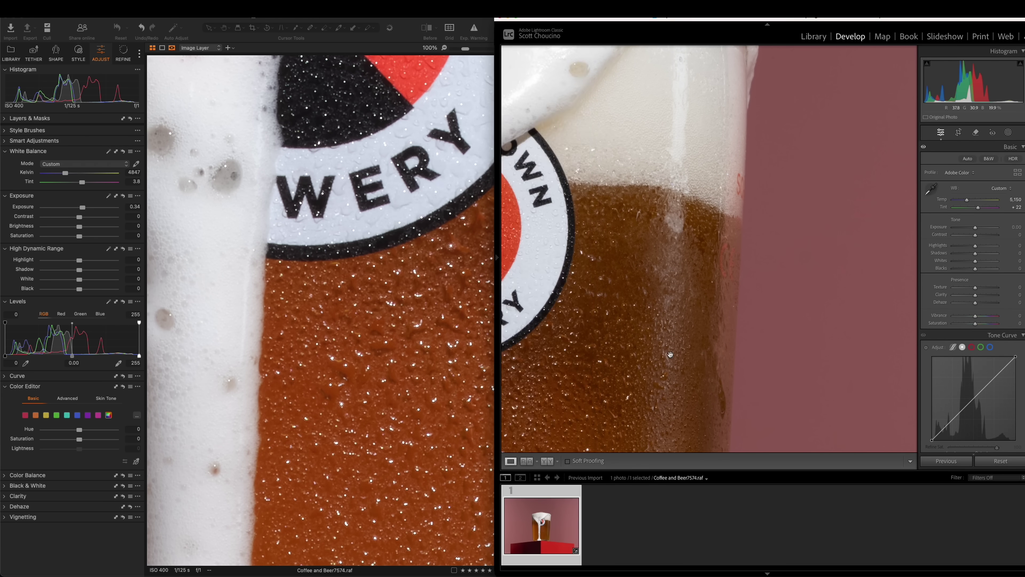
pyautogui.click(670, 355)
pyautogui.click(305, 338)
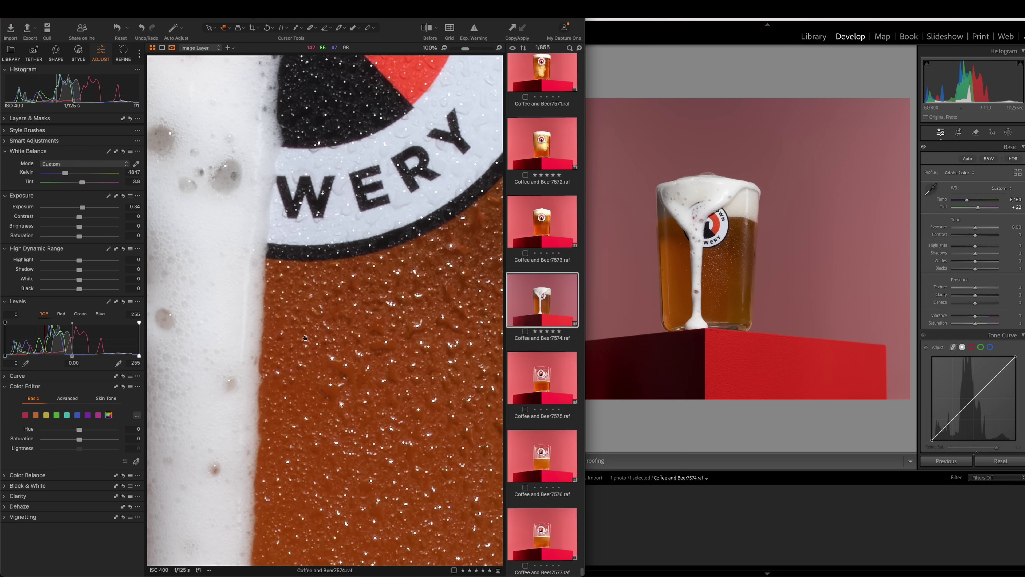
pyautogui.click(306, 338)
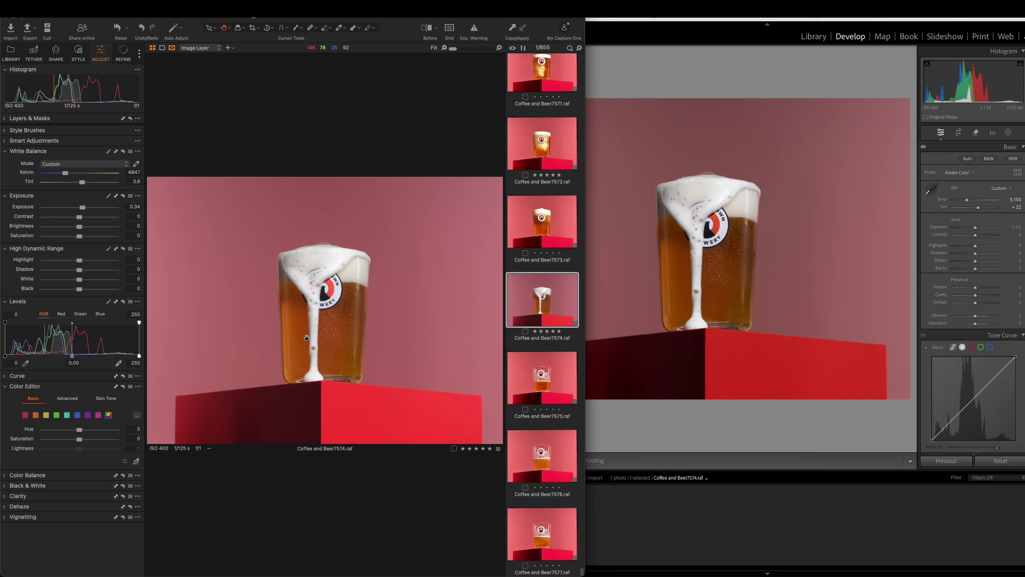
pyautogui.click(671, 438)
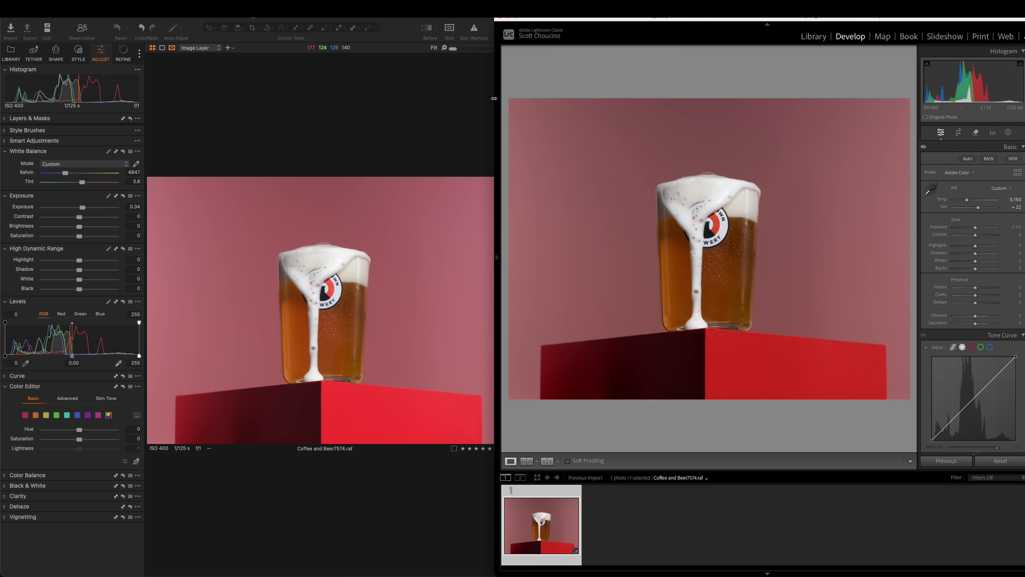
# - Widen Lightroom and set exposure +0.40, vibrance, Blacks −23, Whites +16, Highlights −36, Shadows +24
pyautogui.moveTo(494, 98); pyautogui.dragTo(11, 98)
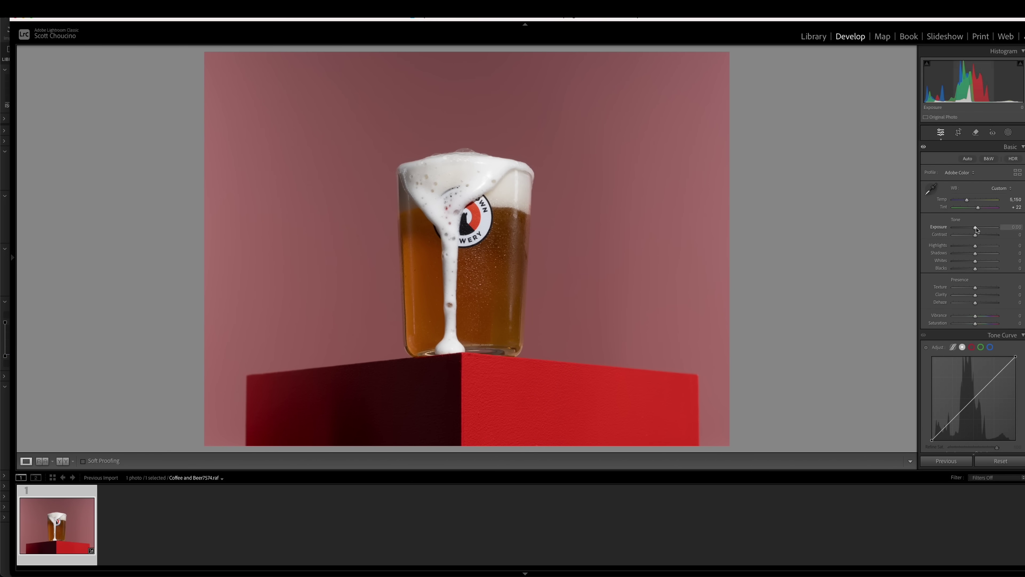
pyautogui.moveTo(976, 229); pyautogui.dragTo(978, 230)
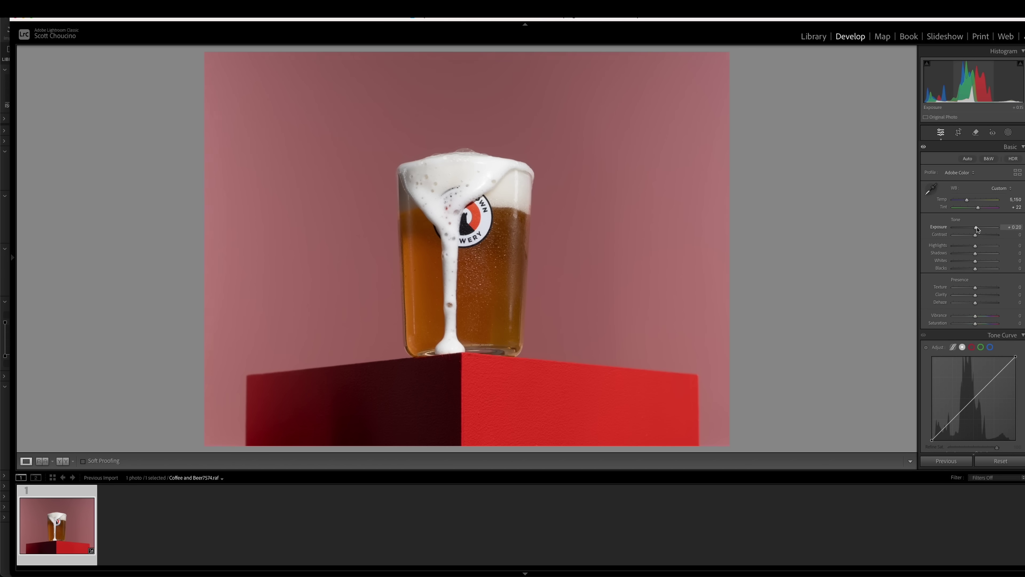
pyautogui.click(988, 317)
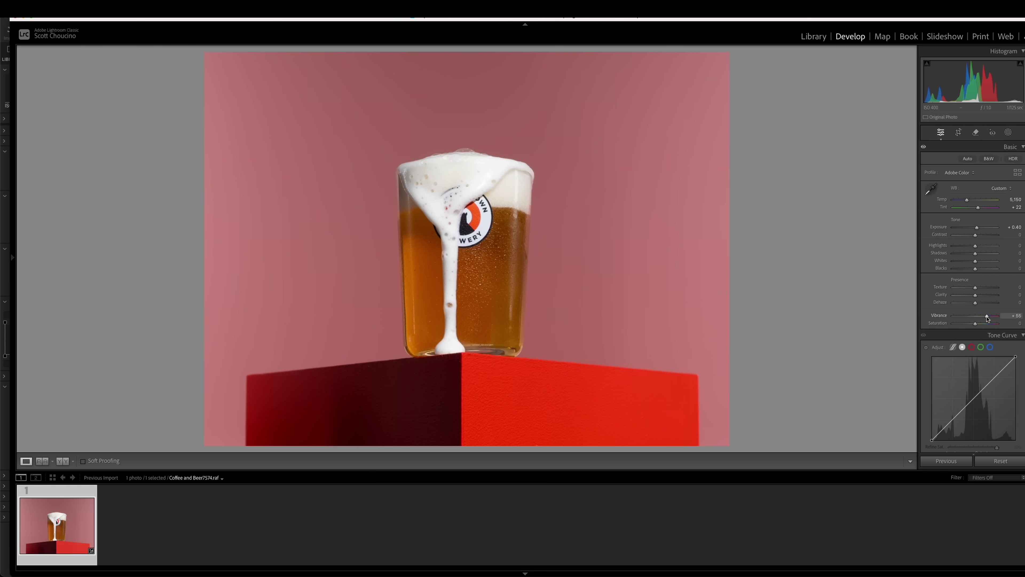
pyautogui.moveTo(987, 318); pyautogui.dragTo(986, 318)
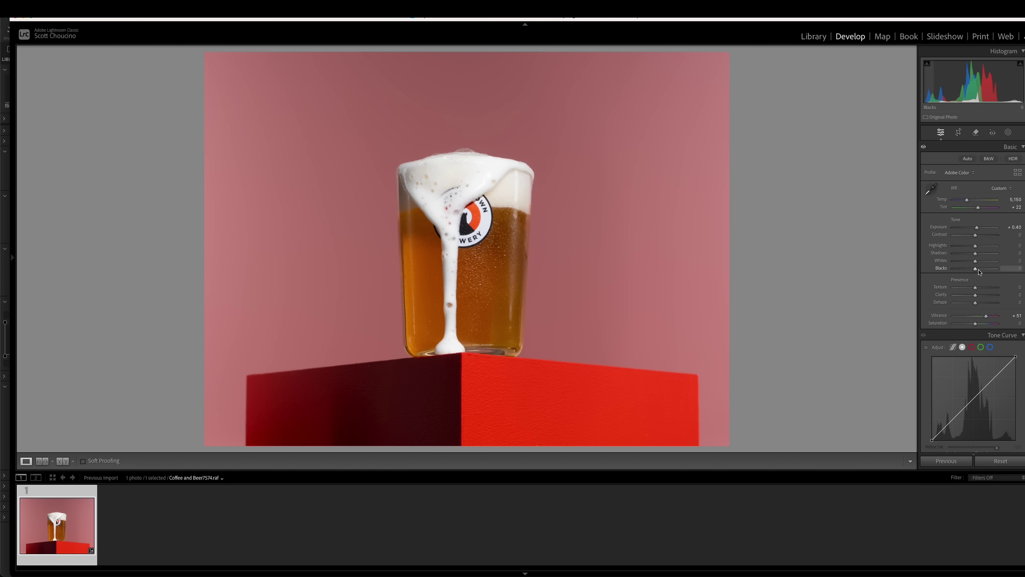
pyautogui.moveTo(974, 270); pyautogui.dragTo(982, 264)
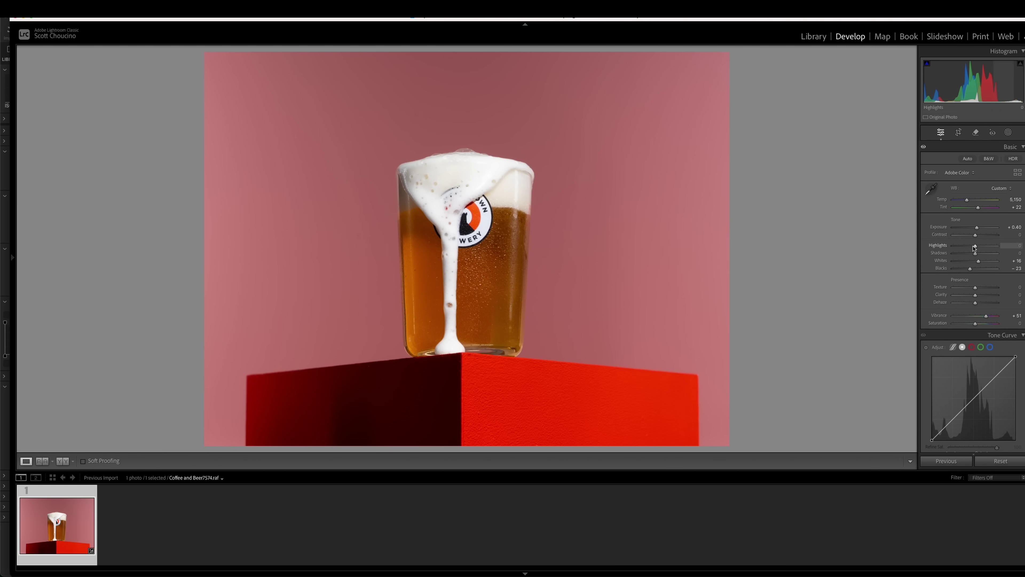
pyautogui.moveTo(971, 248); pyautogui.dragTo(983, 287)
# - Lower Clarity and raise Sharpening to Amount 125 with Masking 56
pyautogui.click(326, 271)
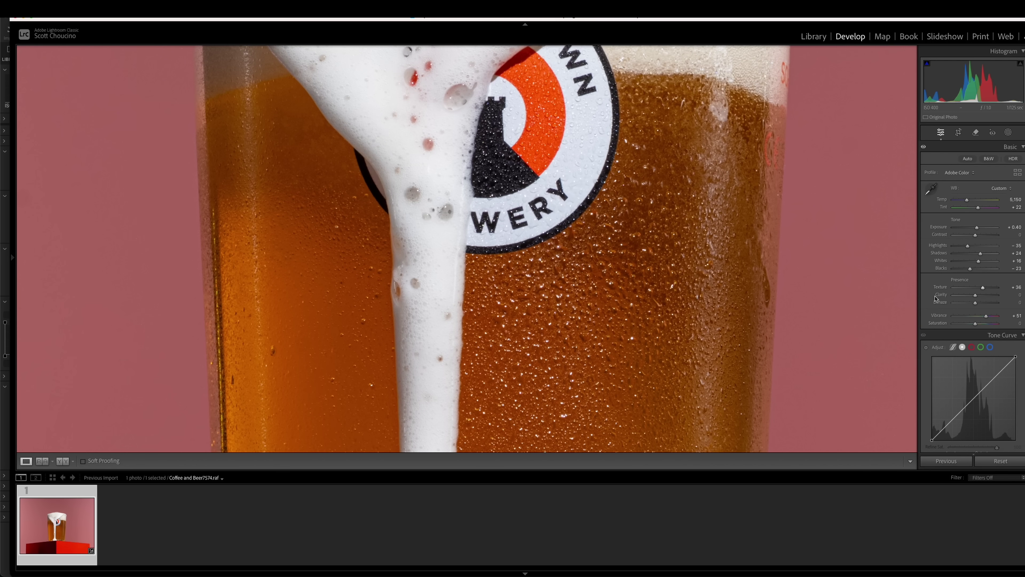
pyautogui.moveTo(989, 296); pyautogui.dragTo(980, 298)
pyautogui.scroll(-10, 980, 327)
pyautogui.scroll(-10, 976, 329)
pyautogui.moveTo(964, 273); pyautogui.dragTo(978, 295)
pyautogui.click(612, 242)
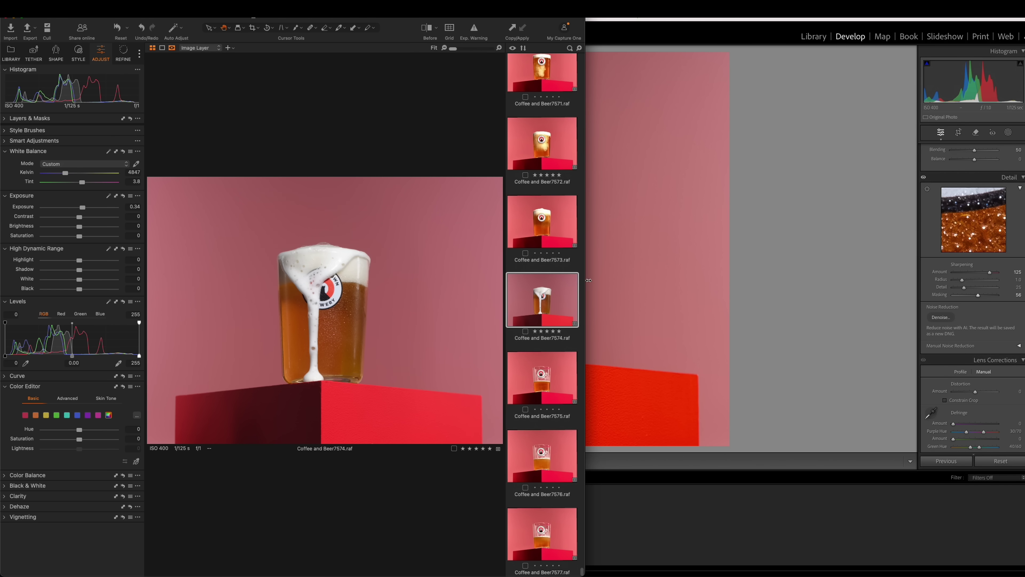
# - Maximise Capture One and set Levels 8/−0.01/244, White −26 and Highlight 34
pyautogui.moveTo(589, 279); pyautogui.dragTo(1023, 279)
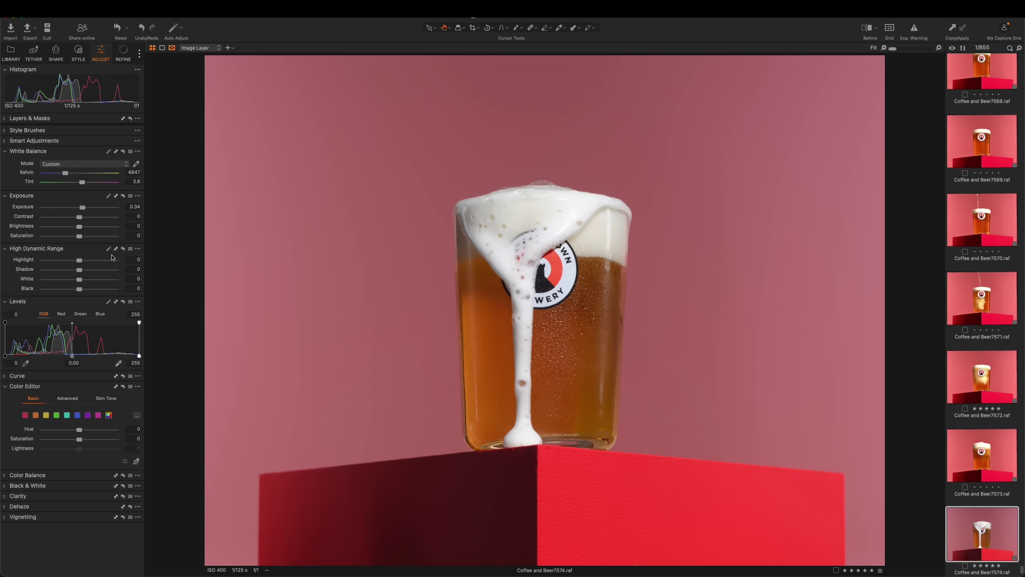
pyautogui.moveTo(139, 356); pyautogui.dragTo(133, 356)
pyautogui.moveTo(68, 356); pyautogui.dragTo(71, 358)
pyautogui.moveTo(8, 357); pyautogui.dragTo(10, 356)
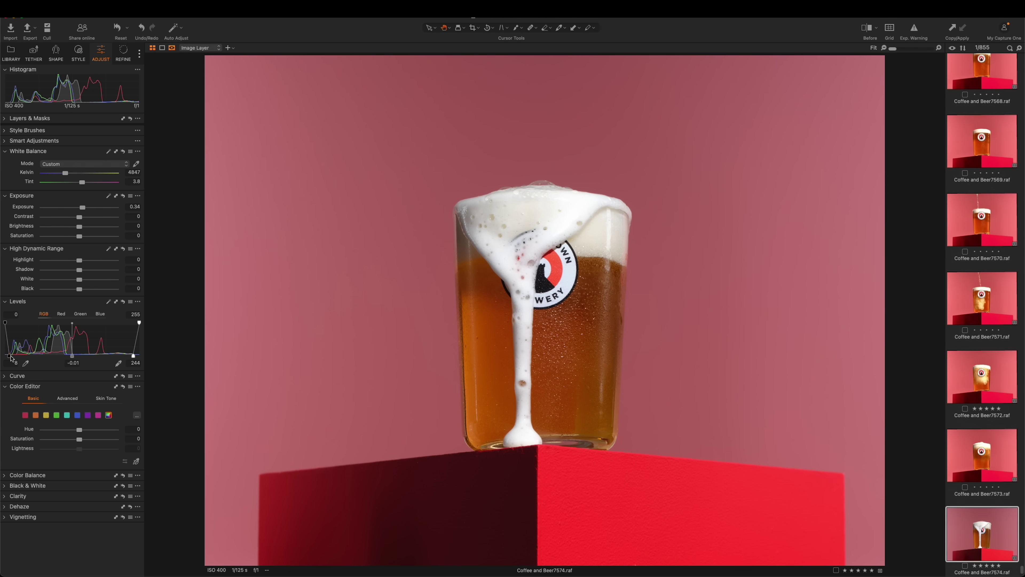
pyautogui.click(73, 280)
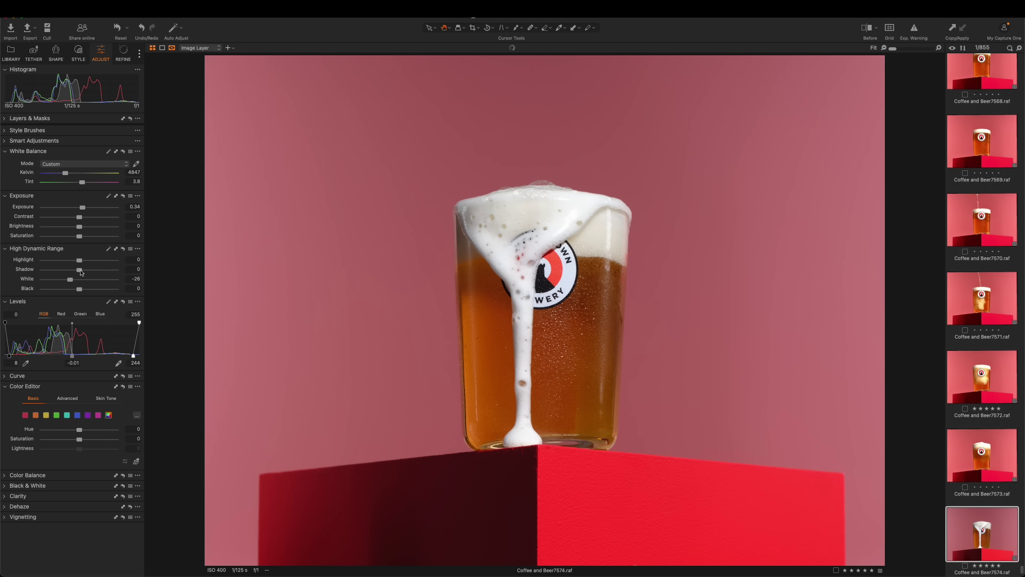
pyautogui.click(94, 260)
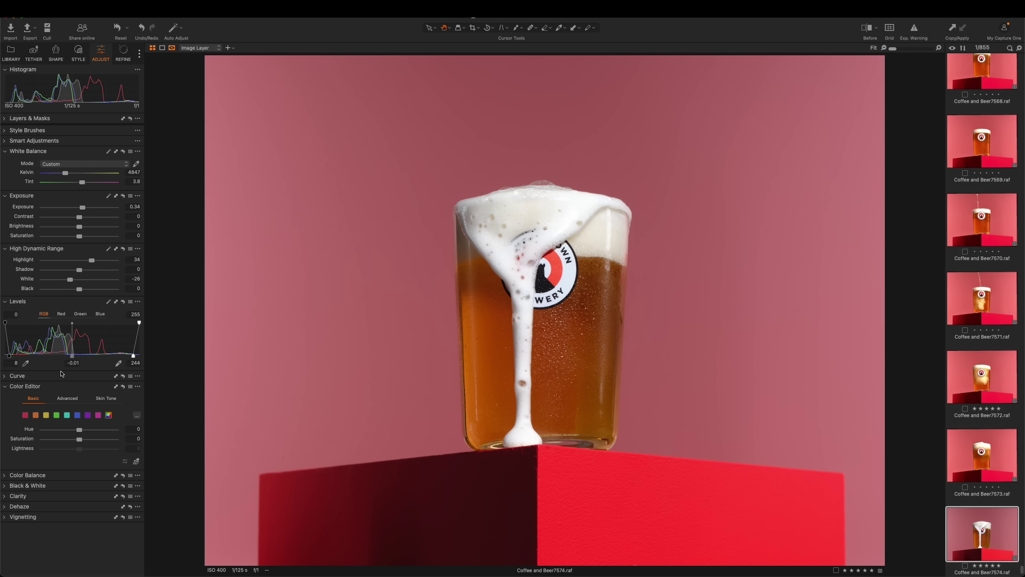
# - Switch Clarity method to Punch with clarity 32 and structure 58, and set Shadow to 29
pyautogui.click(19, 497)
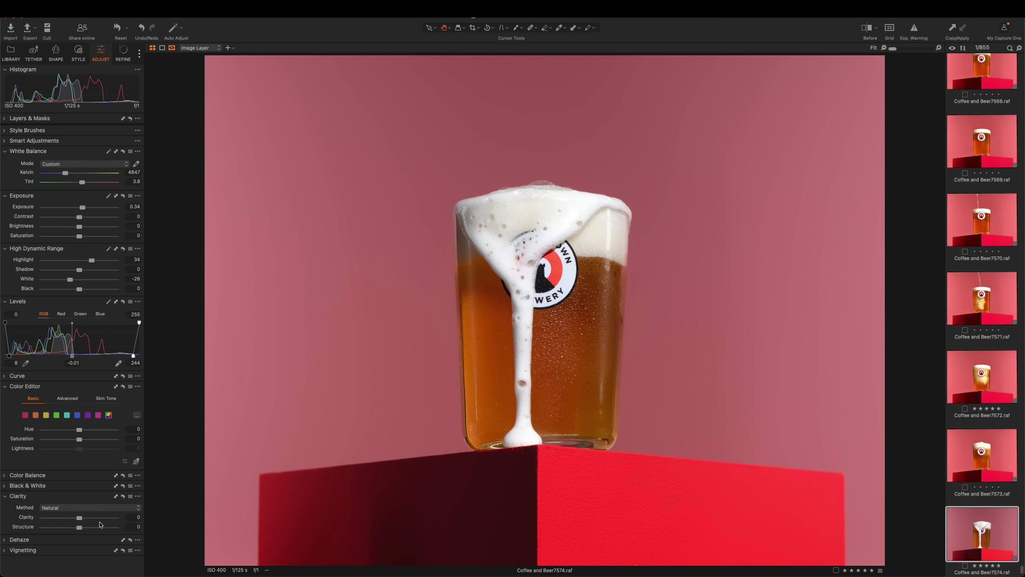
pyautogui.press('alt+super+0')
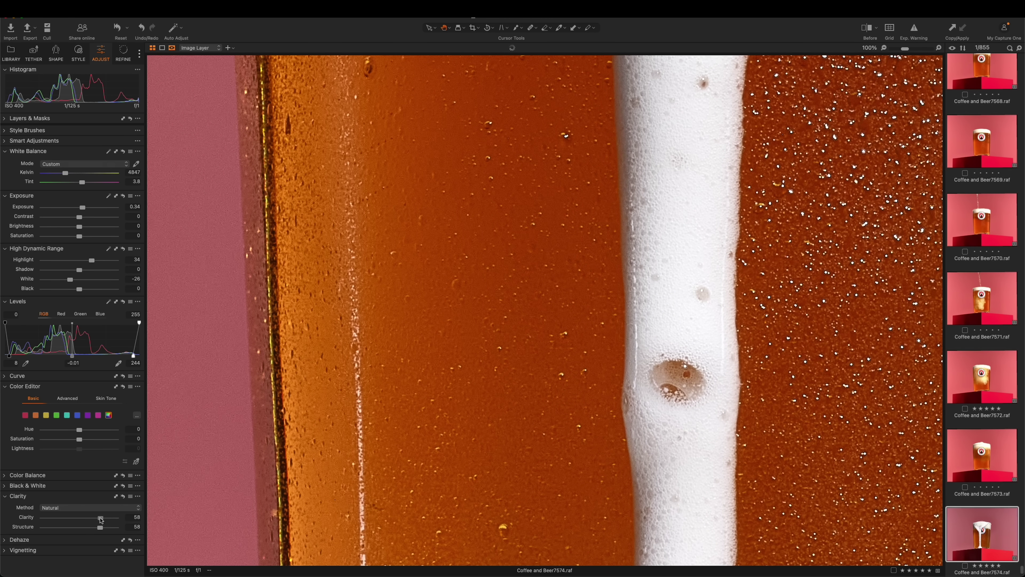
pyautogui.moveTo(647, 370); pyautogui.dragTo(199, 378)
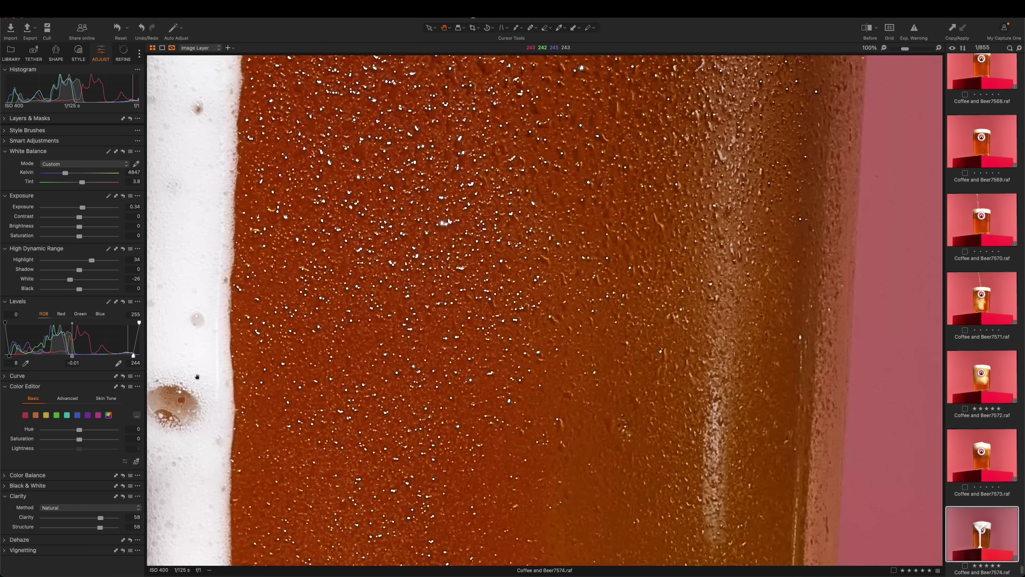
pyautogui.click(89, 508)
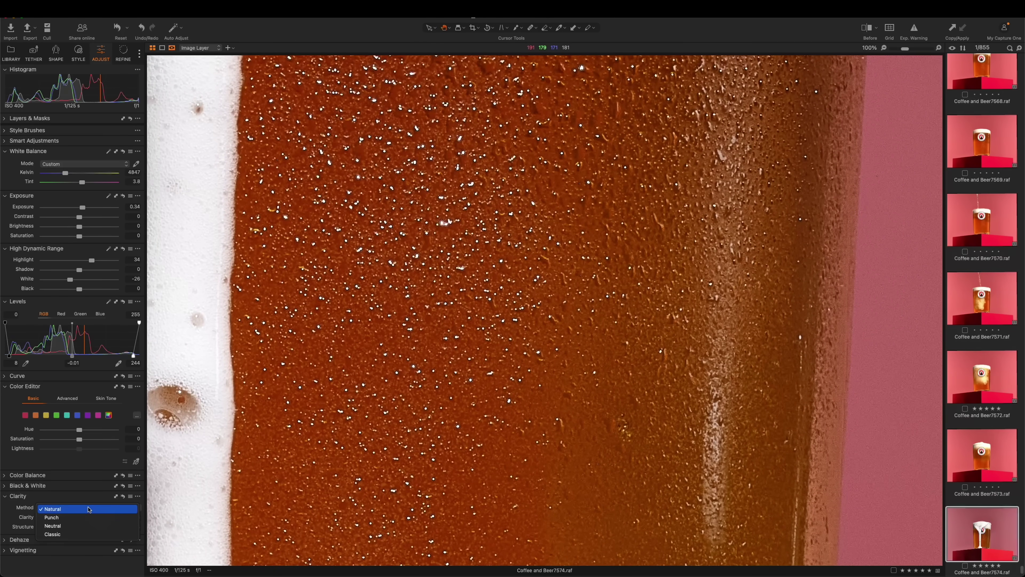
pyautogui.click(80, 518)
pyautogui.click(429, 393)
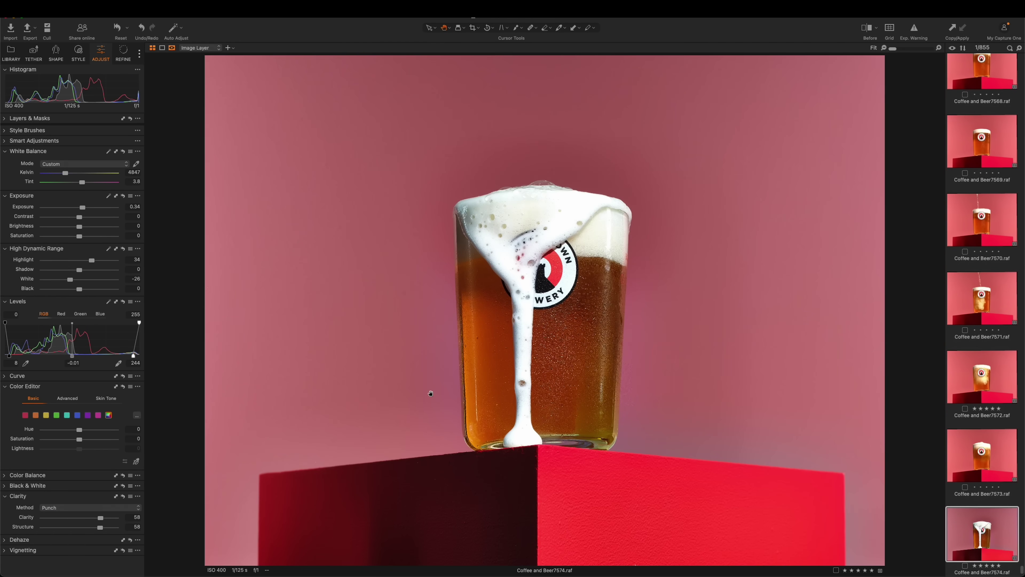
pyautogui.moveTo(97, 517); pyautogui.dragTo(93, 521)
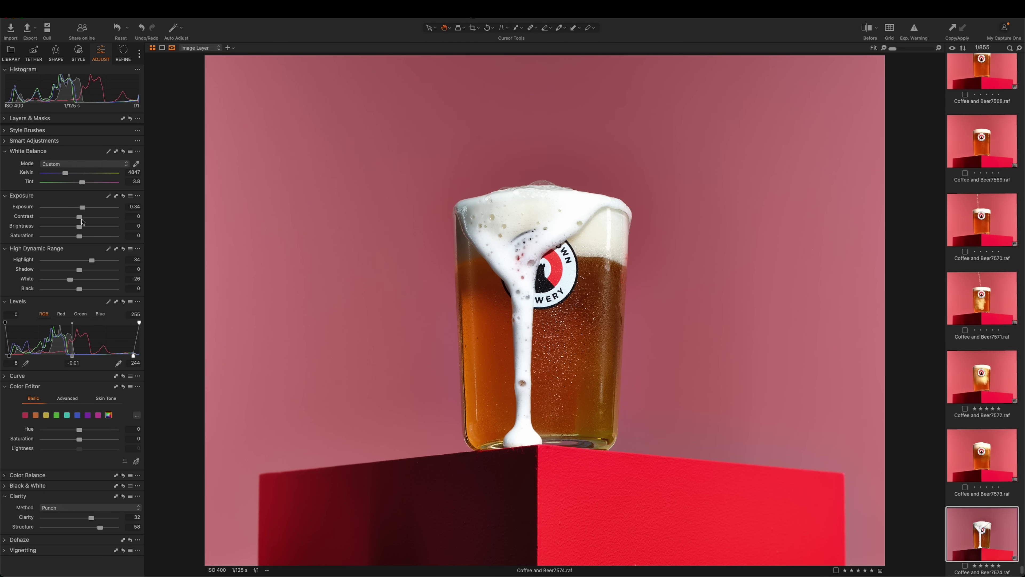
pyautogui.moveTo(93, 274); pyautogui.dragTo(91, 274)
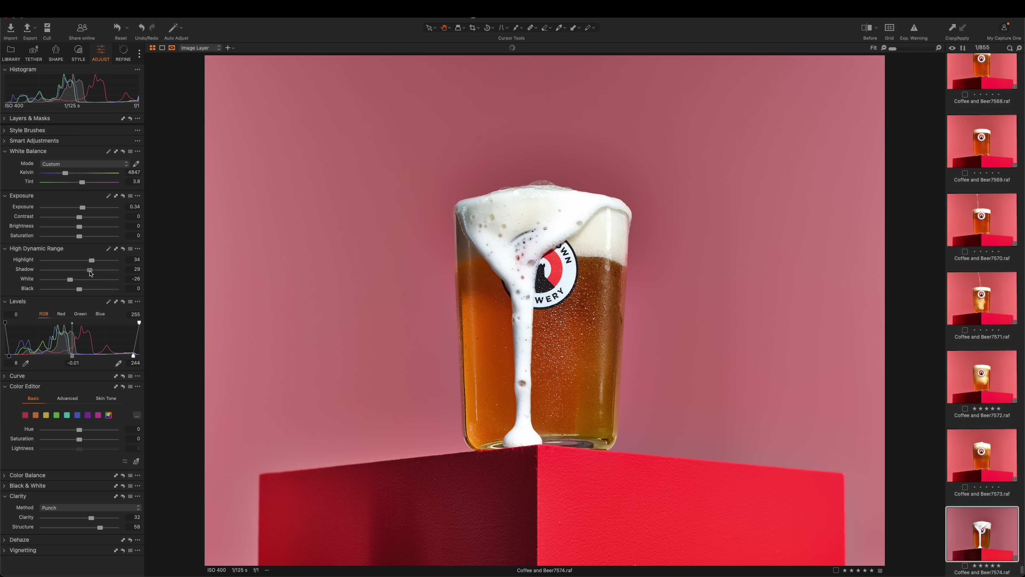
# - Apply the Pre sharpening 2 preset (amount 250), set saturation to 5, and narrow Capture One's window
pyautogui.click(120, 51)
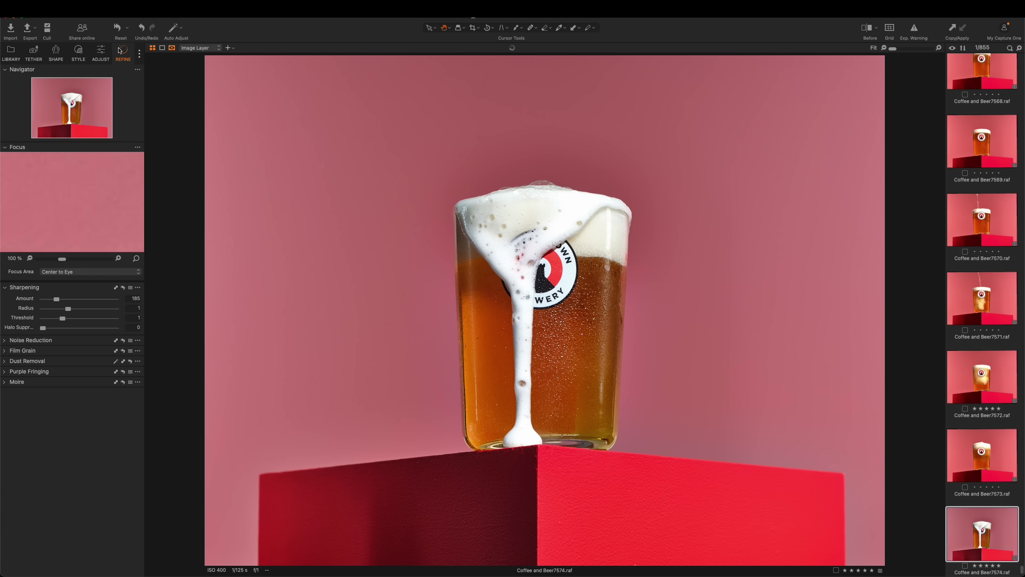
pyautogui.click(130, 287)
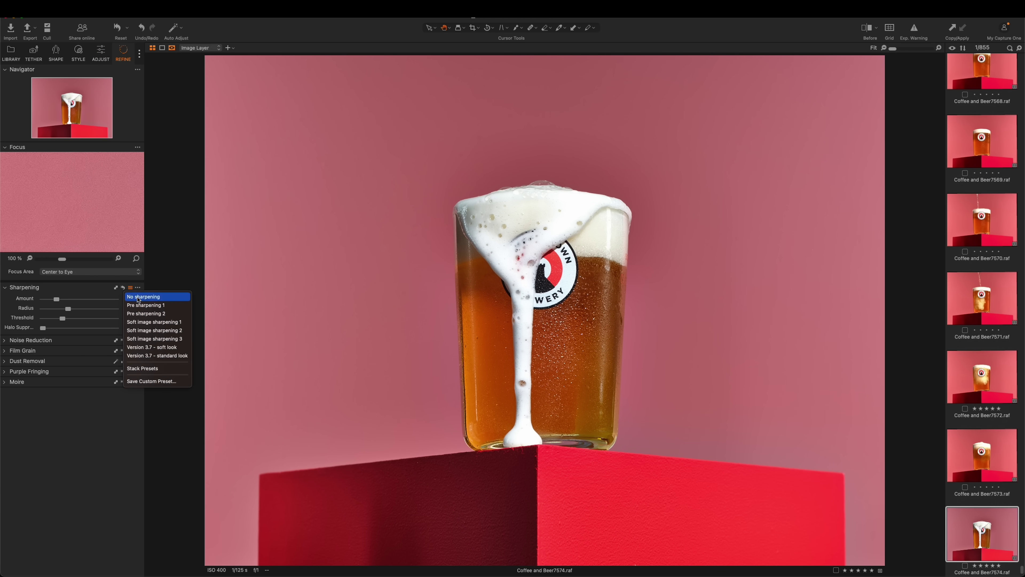
pyautogui.click(152, 312)
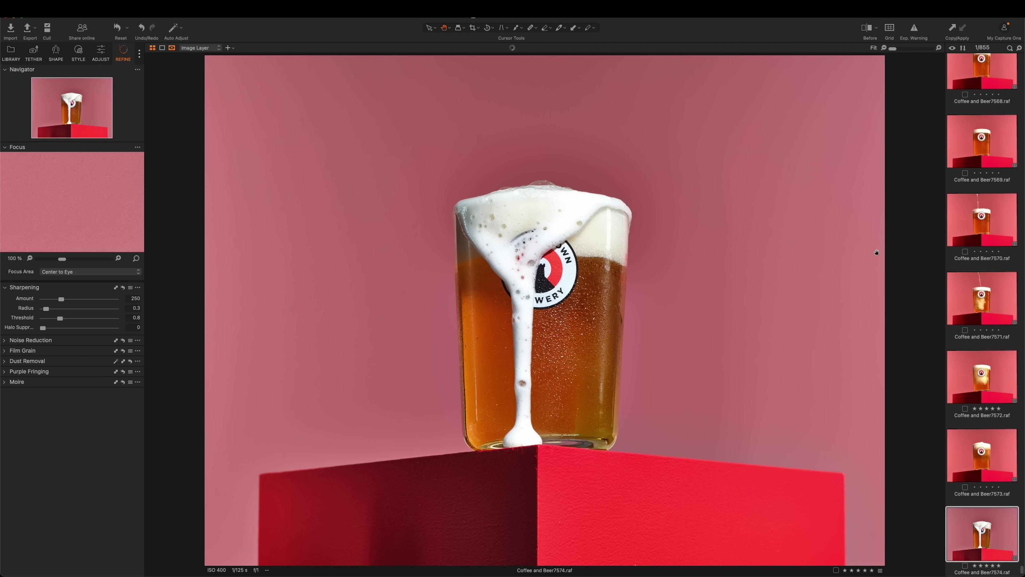
pyautogui.click(99, 53)
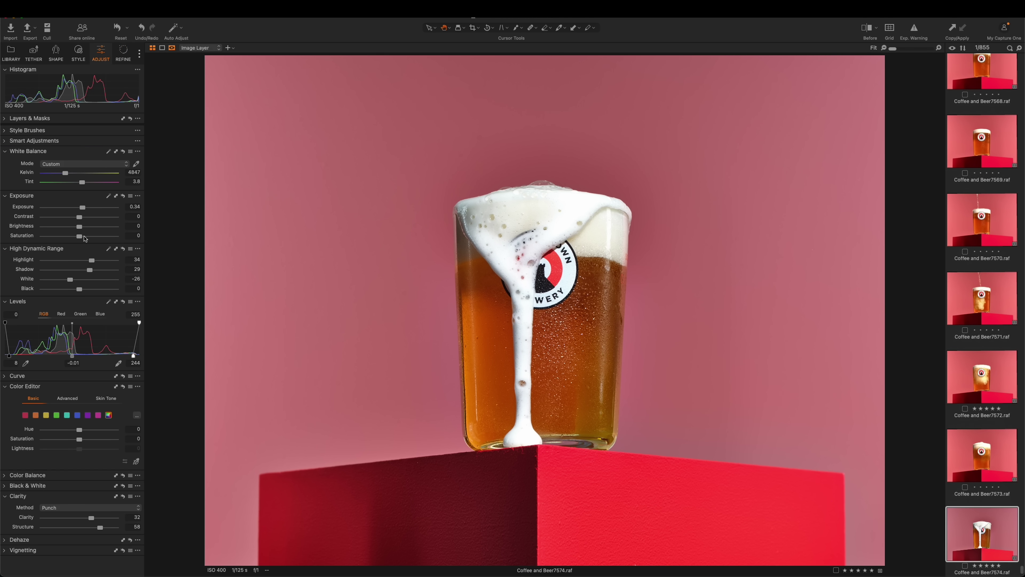
pyautogui.moveTo(85, 237); pyautogui.dragTo(86, 237)
pyautogui.moveTo(1022, 163); pyautogui.dragTo(655, 170)
# - Place Lightroom on the right beside Capture One, hide its left panel, and zoom to 1:1
pyautogui.click(861, 195)
pyautogui.moveTo(12, 270)
pyautogui.click(13, 270)
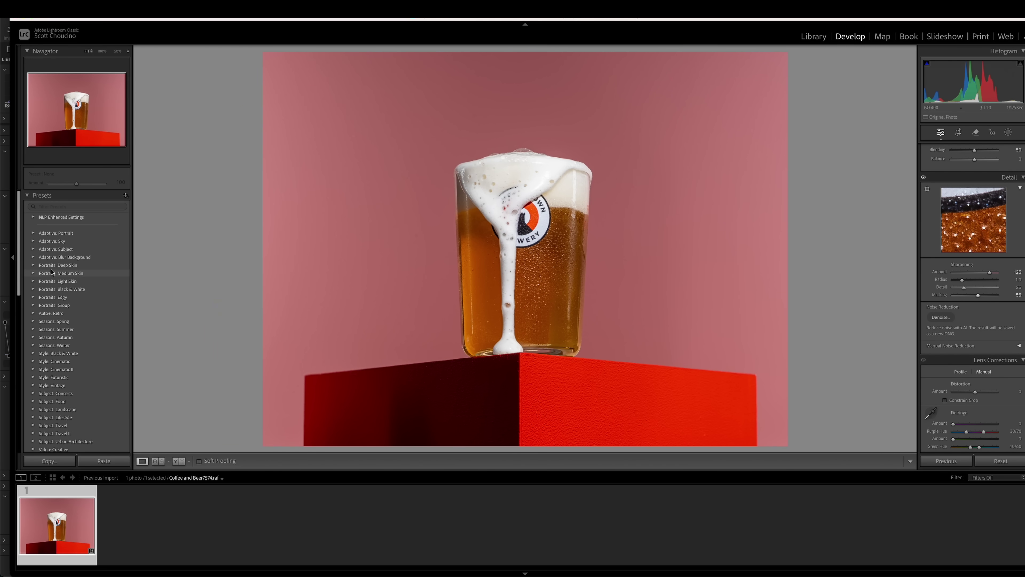
pyautogui.moveTo(10, 270); pyautogui.dragTo(481, 276)
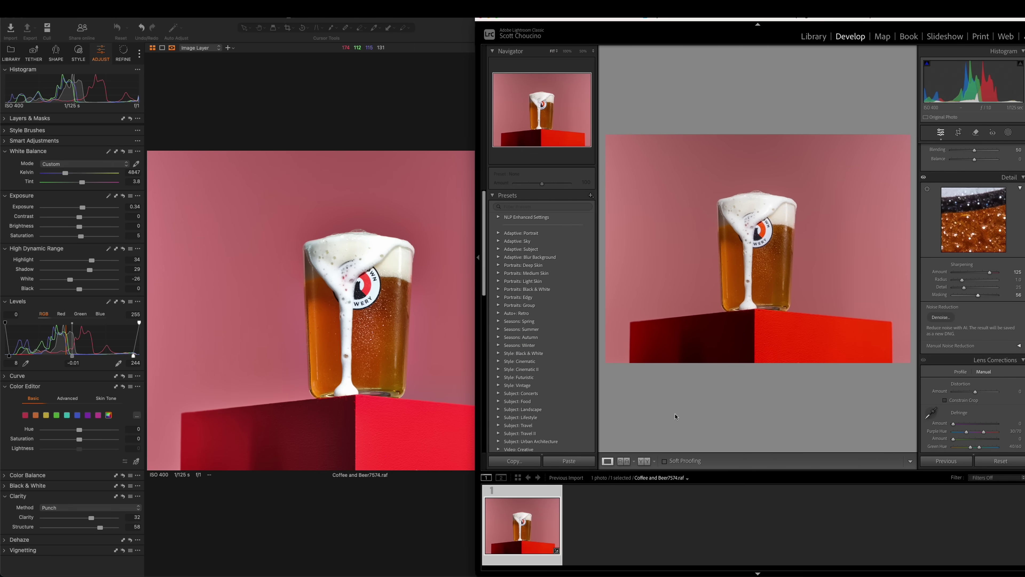
pyautogui.click(478, 258)
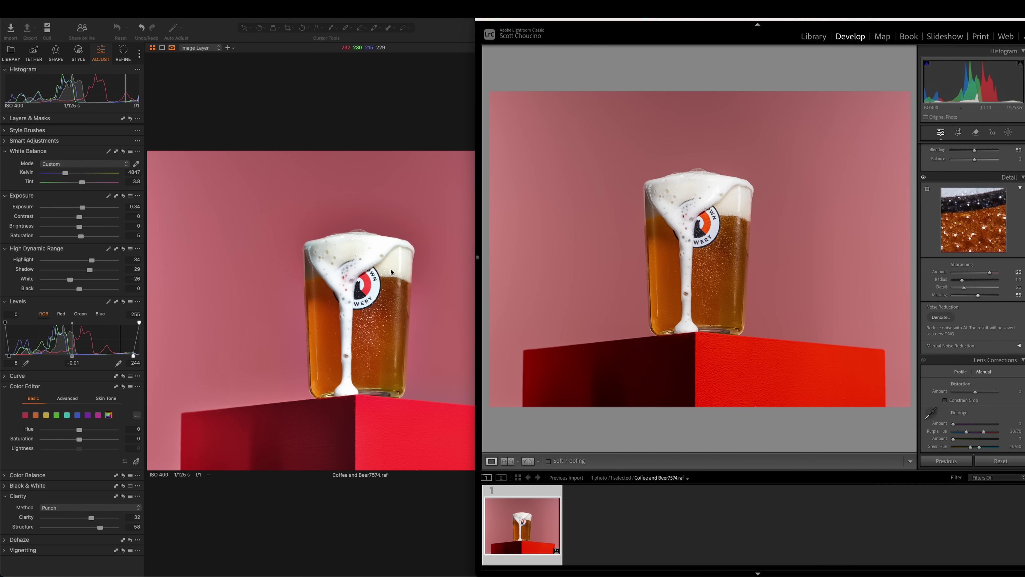
pyautogui.moveTo(608, 19); pyautogui.dragTo(593, 64)
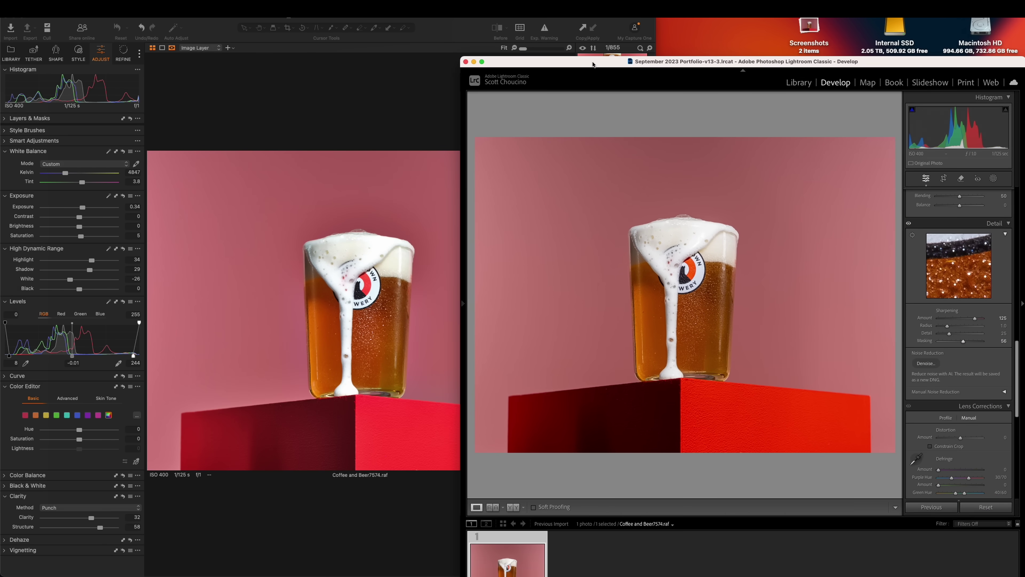
pyautogui.click(706, 291)
# - Zoom both photos in on the logo, raise Lightroom's window and hide its filmstrip
pyautogui.click(366, 298)
pyautogui.click(367, 297)
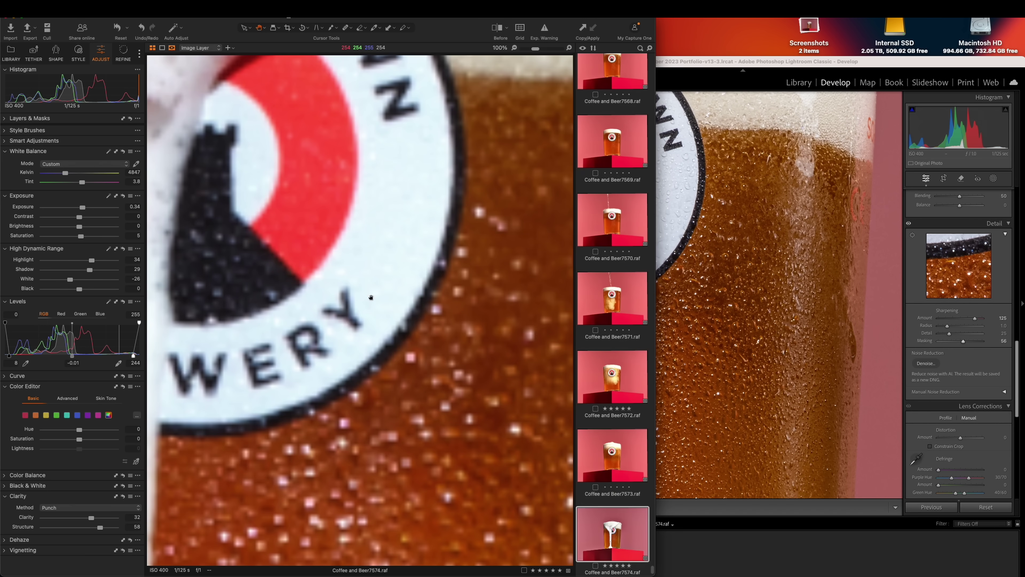
pyautogui.scroll(-2, 401, 297)
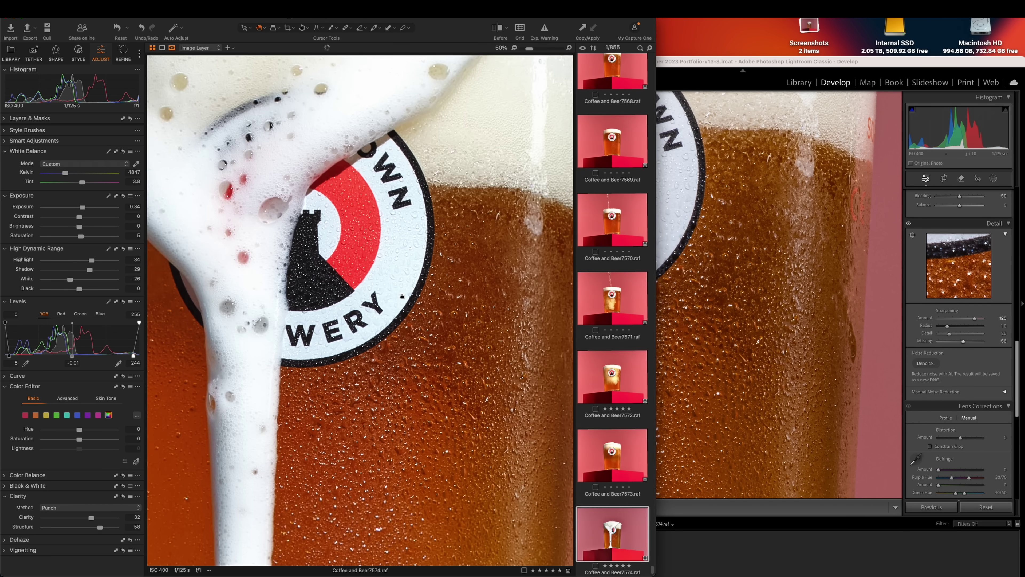
pyautogui.scroll(1, 402, 296)
pyautogui.press('super+Tab')
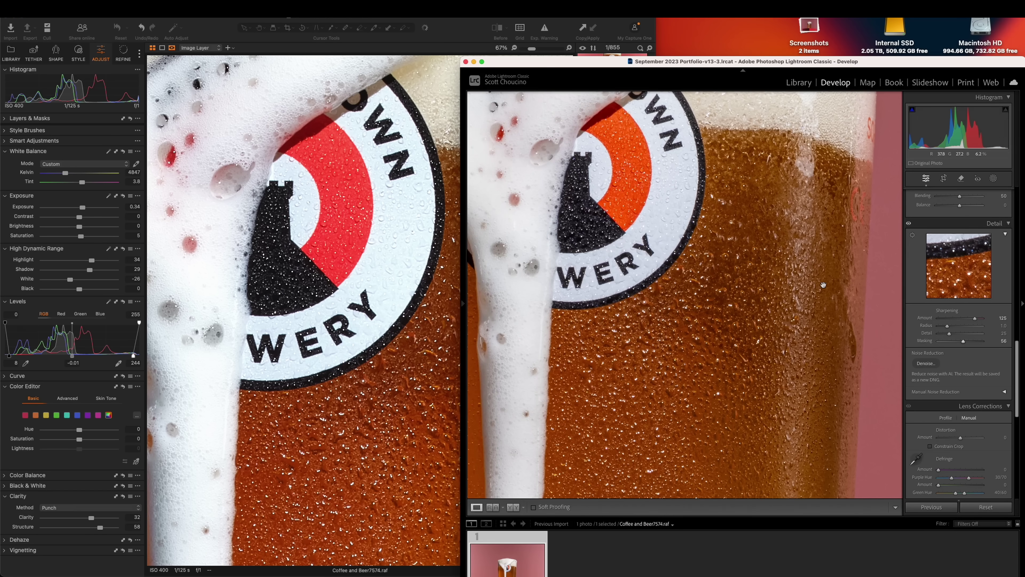
pyautogui.scroll(-1, 402, 309)
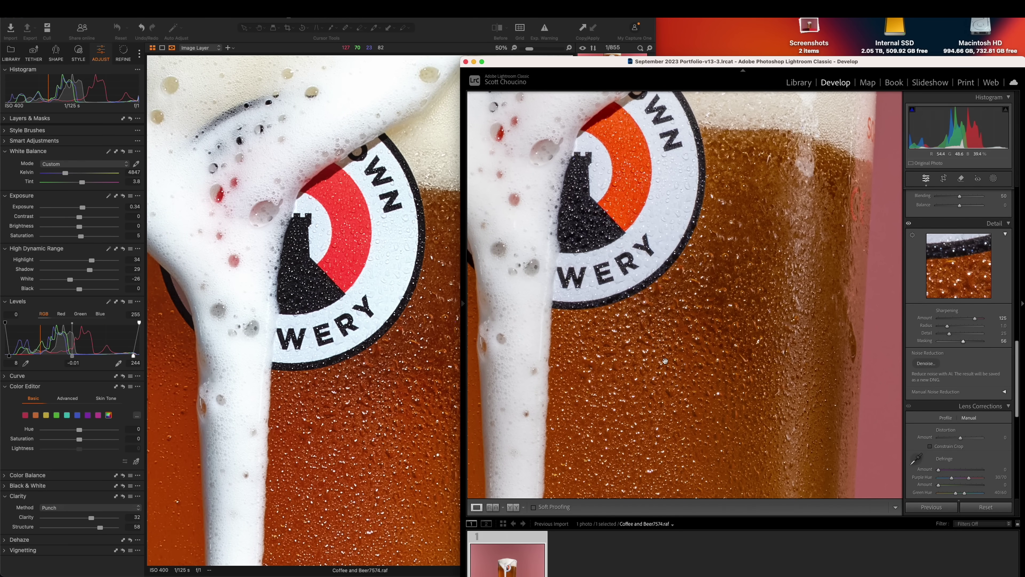
pyautogui.click(646, 113)
pyautogui.click(658, 252)
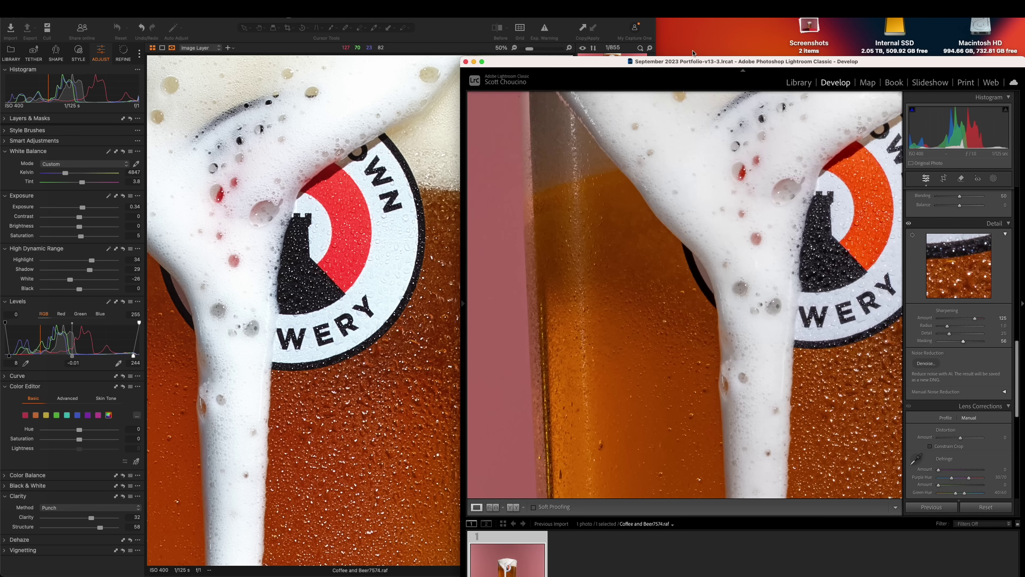
pyautogui.moveTo(691, 60); pyautogui.dragTo(691, 13)
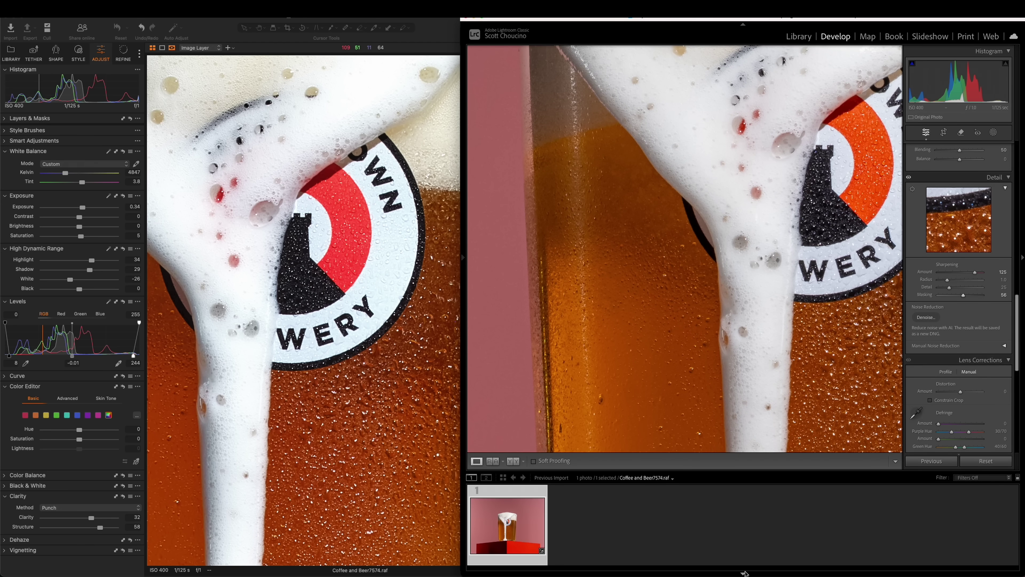
pyautogui.click(744, 572)
# - Pan both close-ups so Capture One and Lightroom show the same logo area
pyautogui.click(409, 410)
pyautogui.moveTo(409, 410); pyautogui.dragTo(415, 331)
pyautogui.click(825, 334)
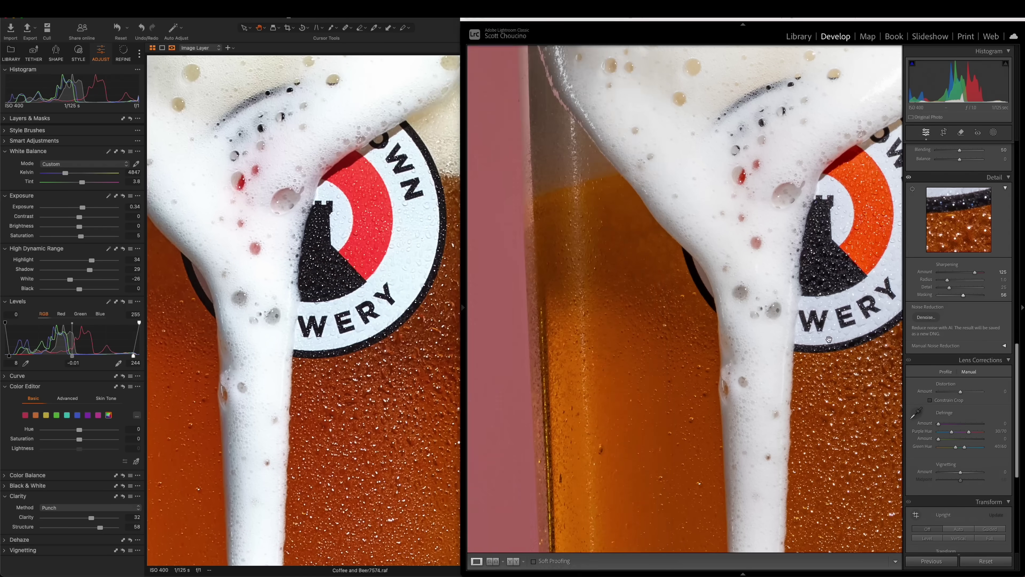
pyautogui.moveTo(816, 345); pyautogui.dragTo(757, 342)
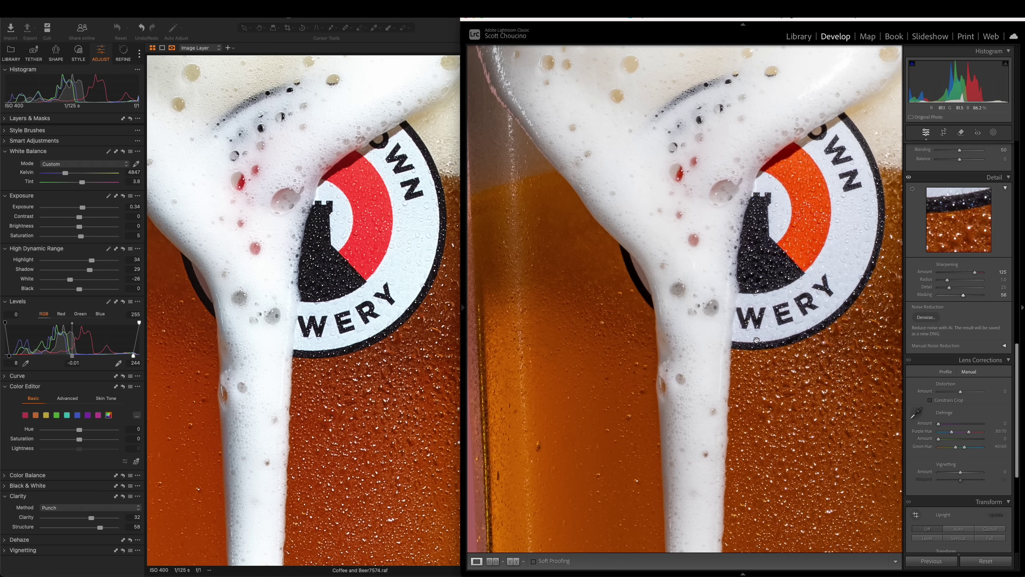
pyautogui.click(353, 313)
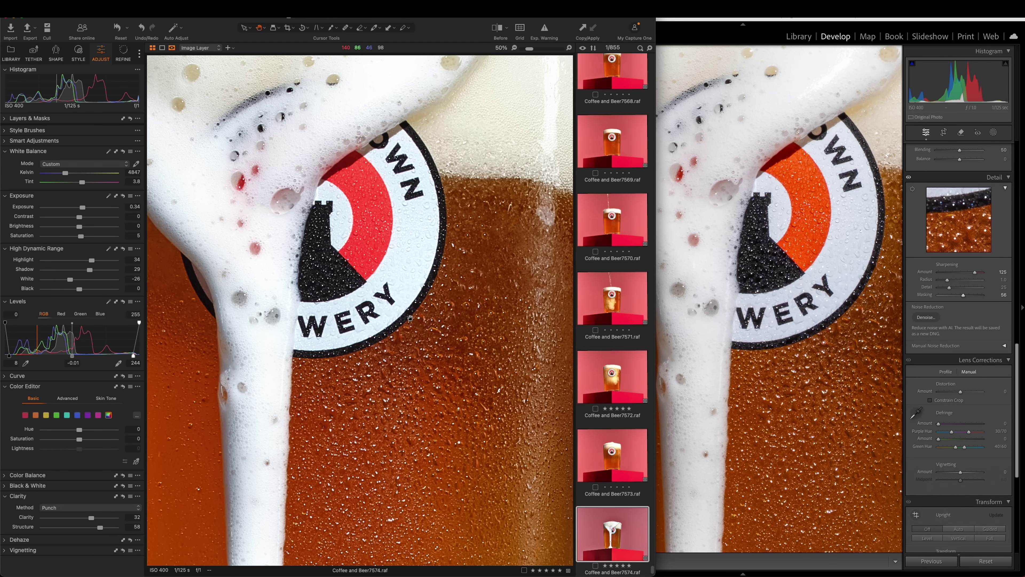
pyautogui.click(828, 282)
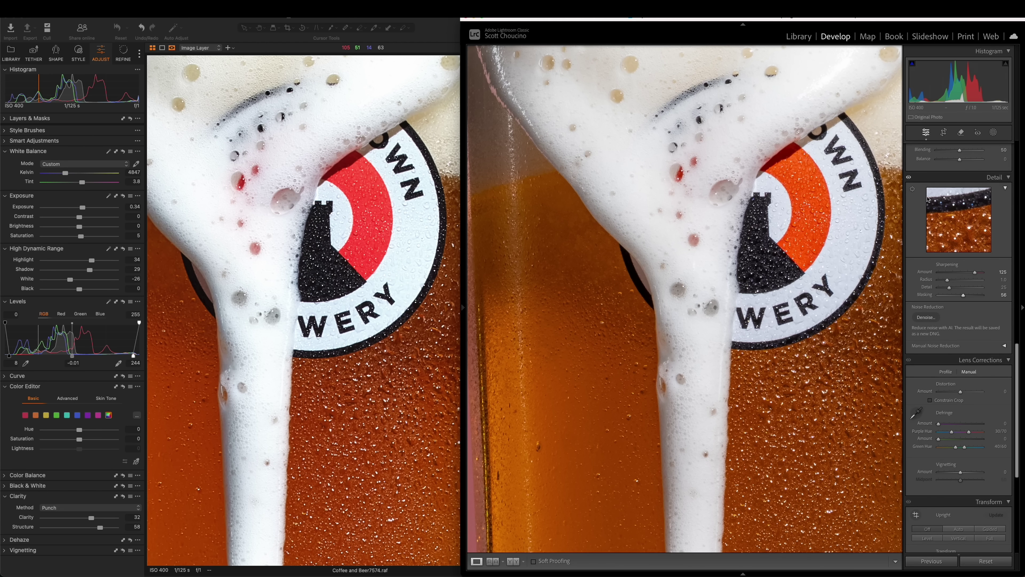
# - Try sampling the white label, undo it, and set Lightroom's white balance to As Shot (5,100 / +21)
pyautogui.scroll(8, 956, 230)
pyautogui.scroll(5, 956, 226)
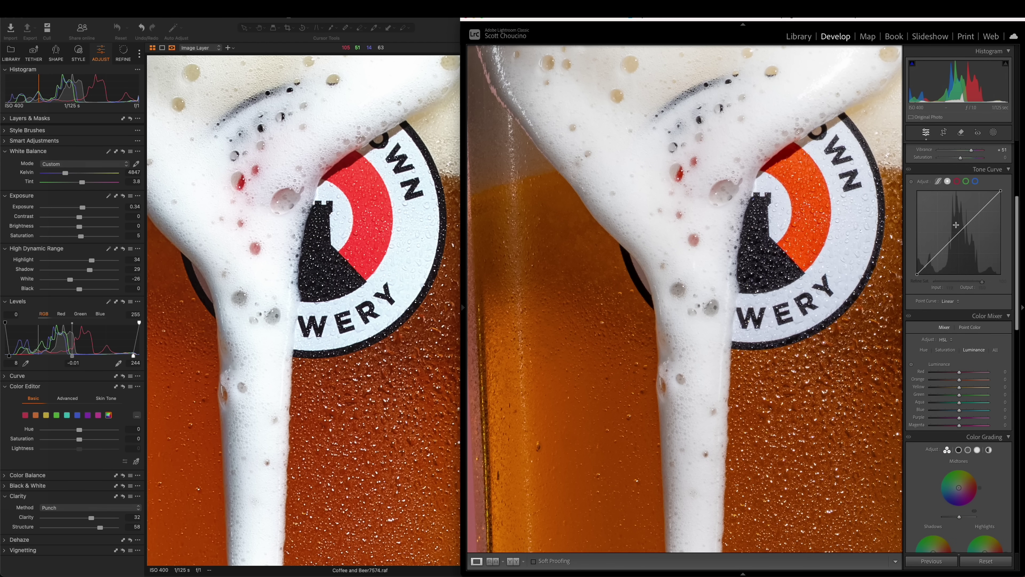
pyautogui.click(916, 188)
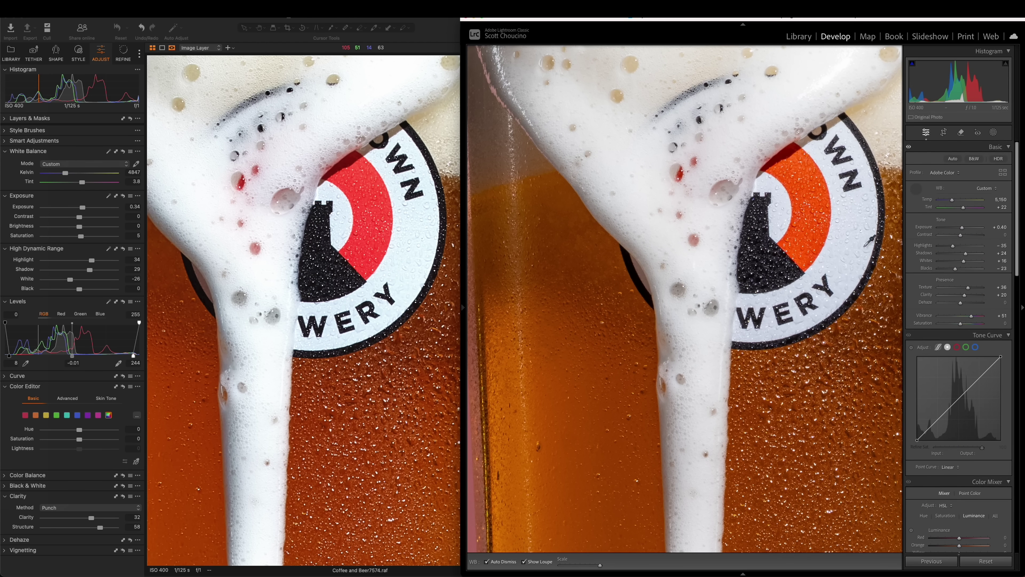
pyautogui.click(839, 248)
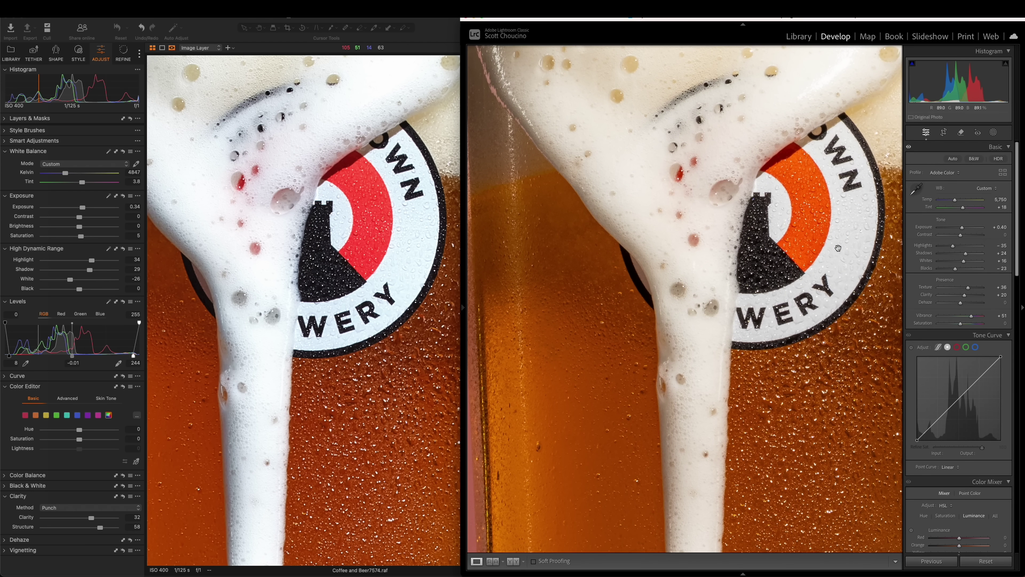
pyautogui.hotkey('ctrl', 'z')
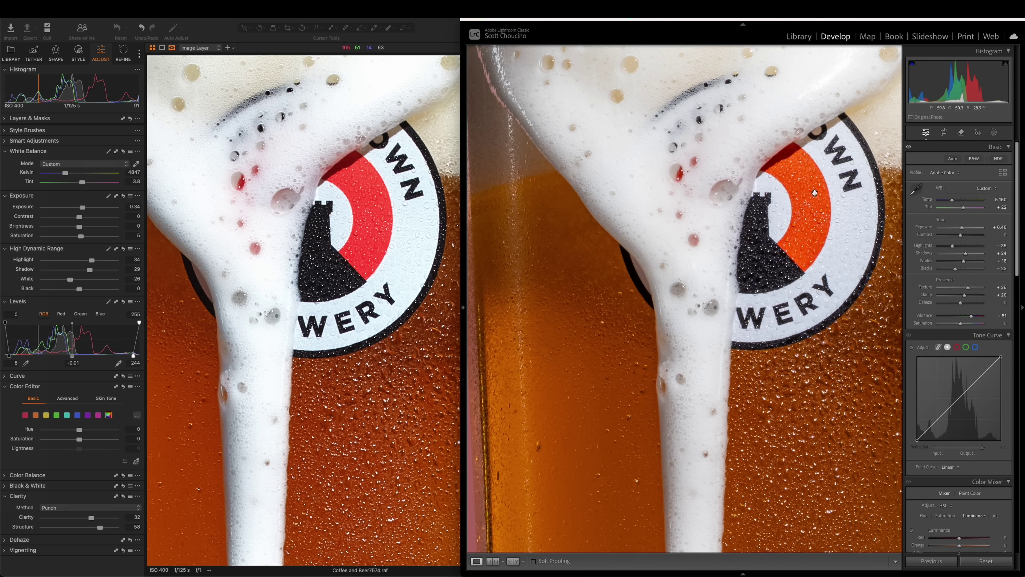
pyautogui.moveTo(739, 194); pyautogui.dragTo(695, 304)
pyautogui.moveTo(756, 247); pyautogui.dragTo(695, 167)
pyautogui.click(985, 188)
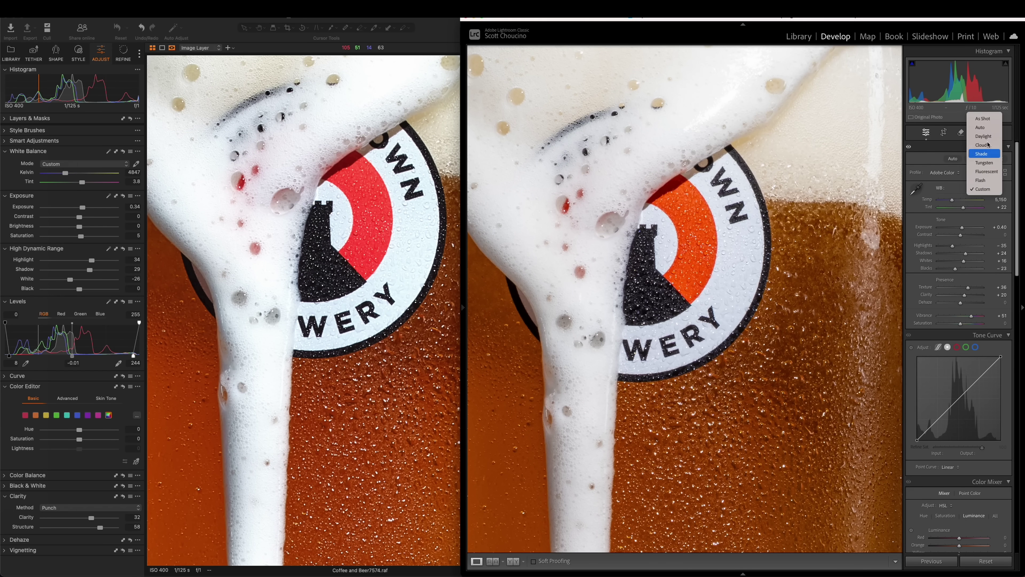
pyautogui.click(983, 118)
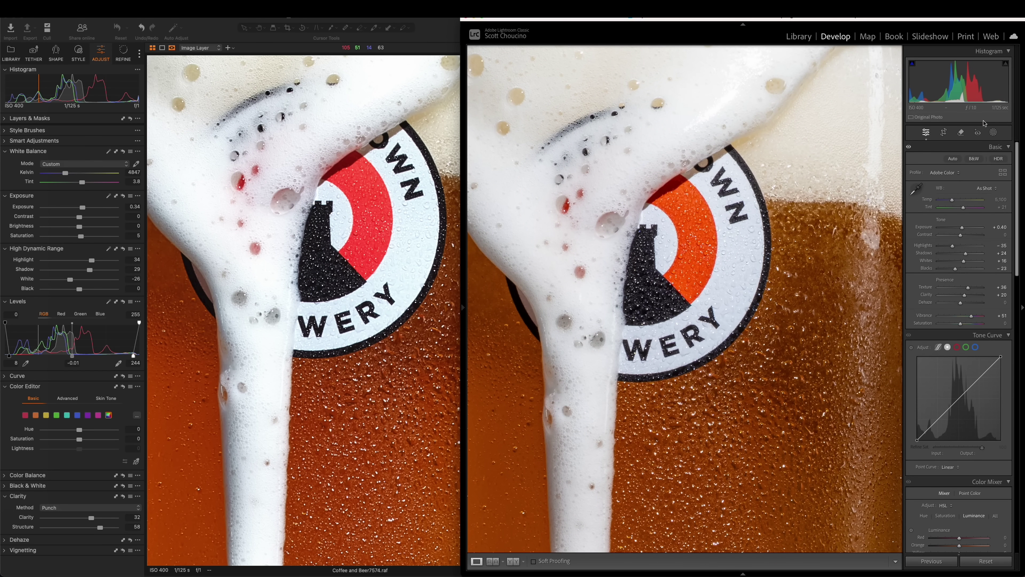
# - Set Capture One's white balance to Shot (4809 K, tint 3.3), pan both to the glass edge, then fit both
pyautogui.click(61, 164)
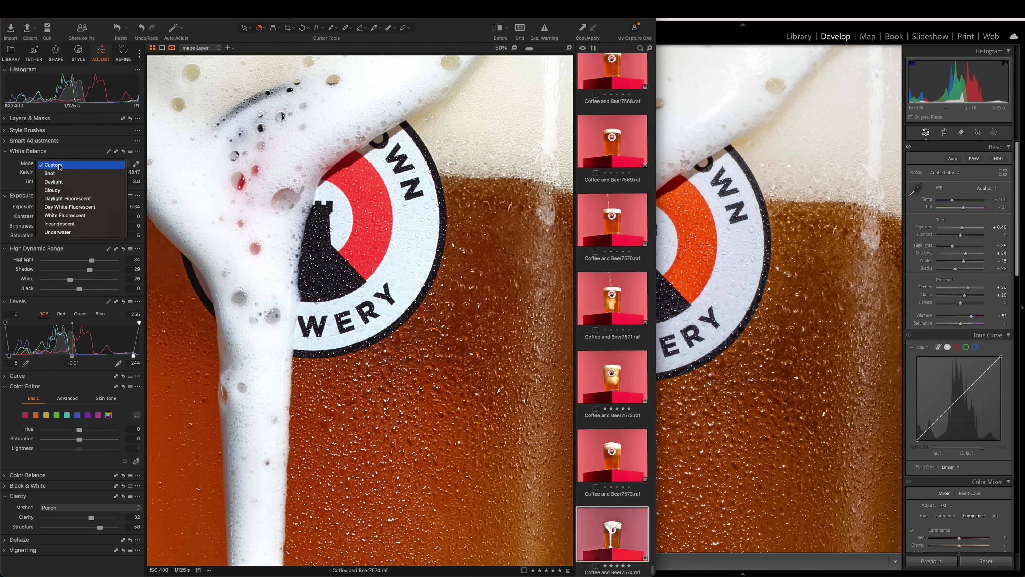
pyautogui.click(63, 173)
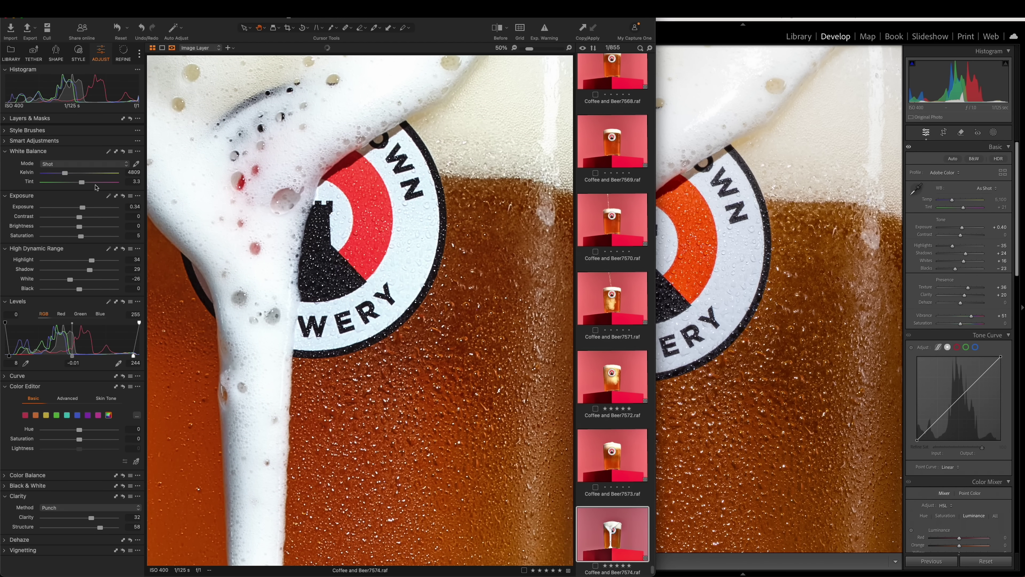
pyautogui.press('super+Tab')
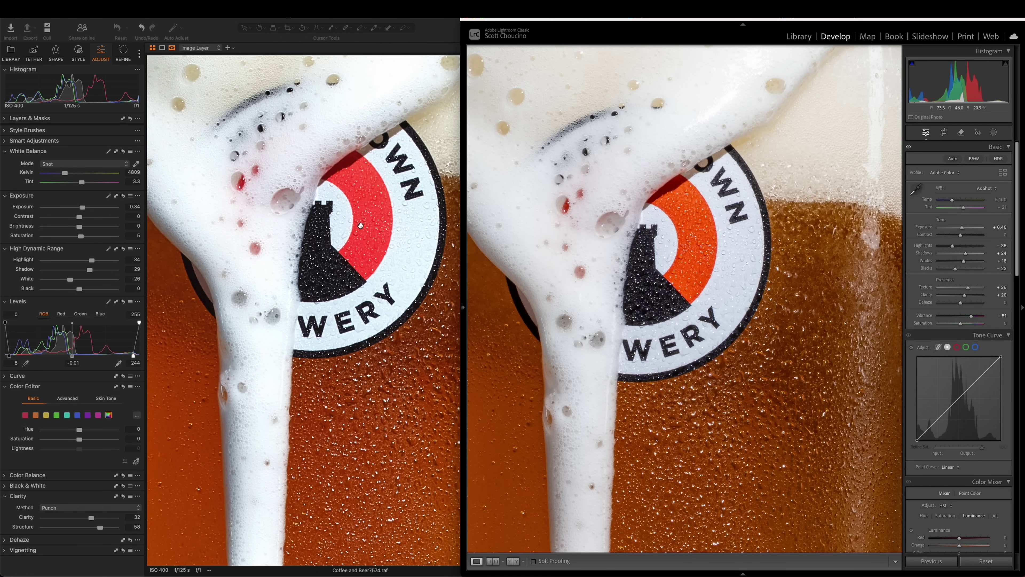
pyautogui.moveTo(687, 204); pyautogui.dragTo(476, 250)
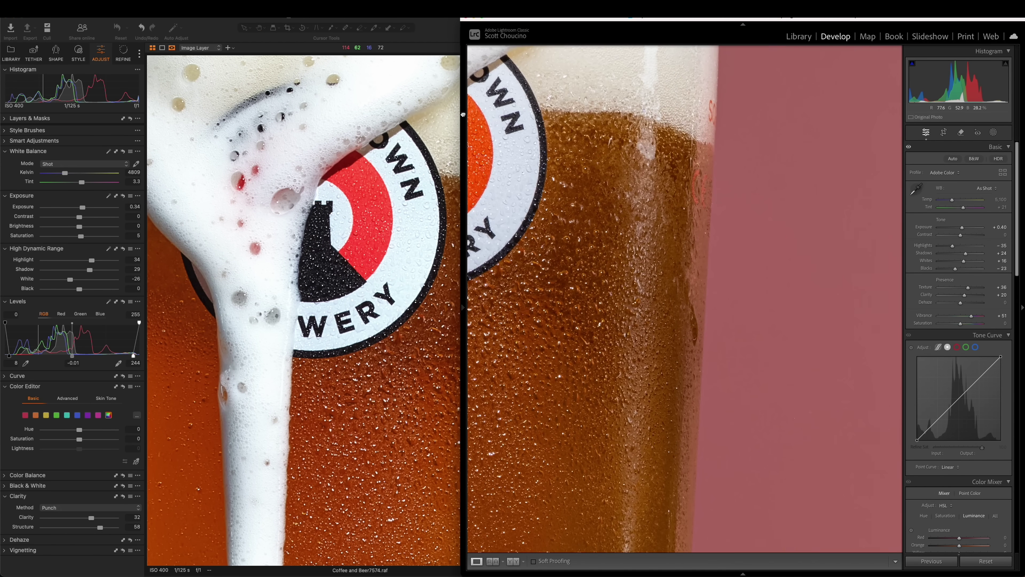
pyautogui.moveTo(400, 307); pyautogui.dragTo(217, 308)
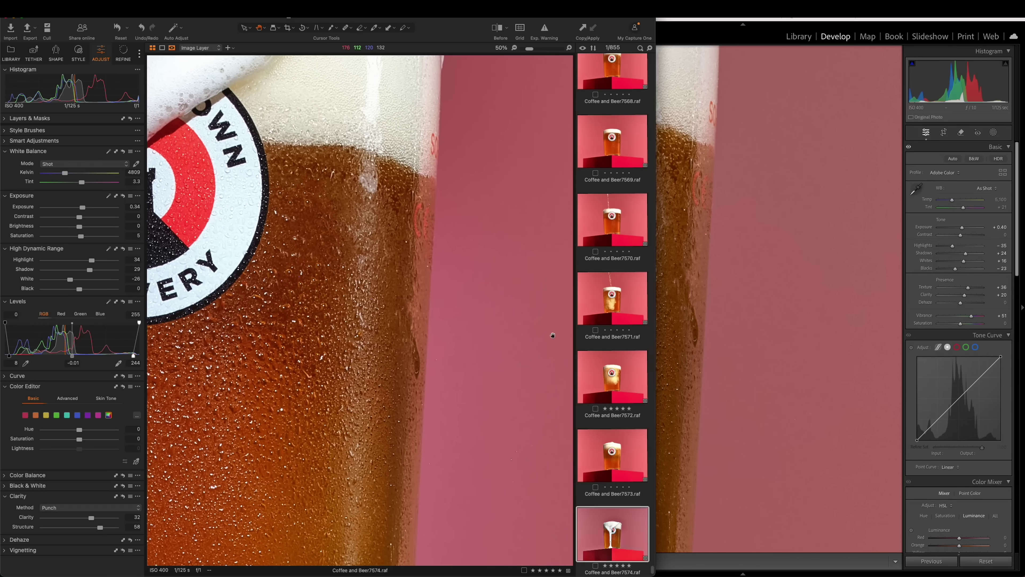
pyautogui.click(706, 307)
pyautogui.click(742, 304)
pyautogui.click(358, 304)
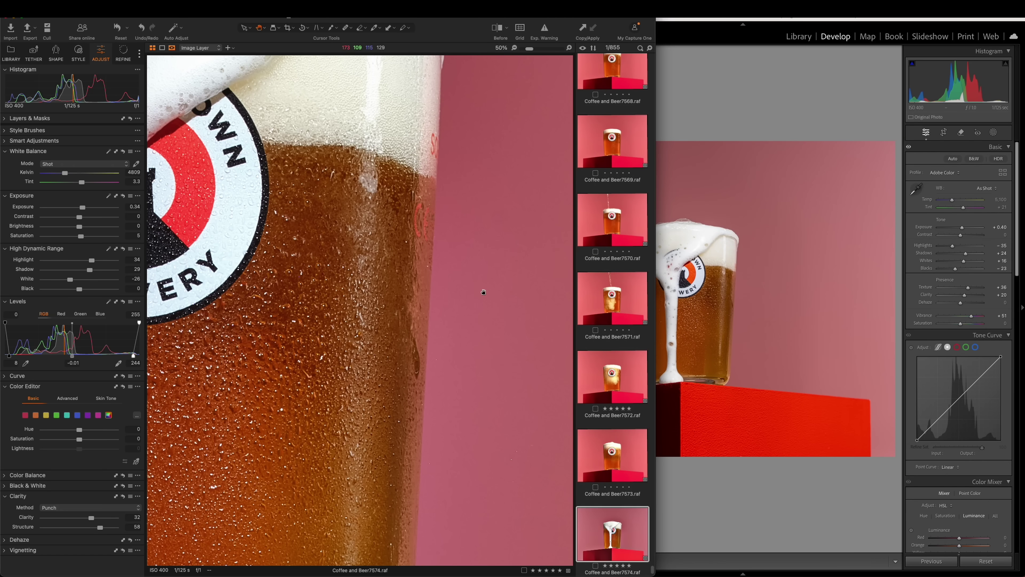
pyautogui.press('super+0')
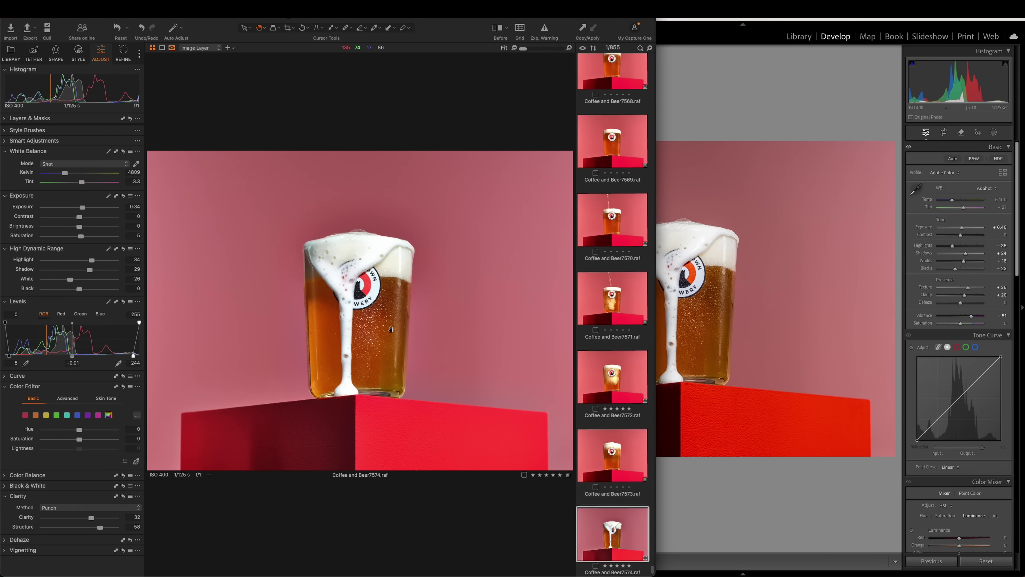
# - Shift Lightroom's Red and Orange HSL hues negative on the logo, turning its orange ring red
pyautogui.click(672, 115)
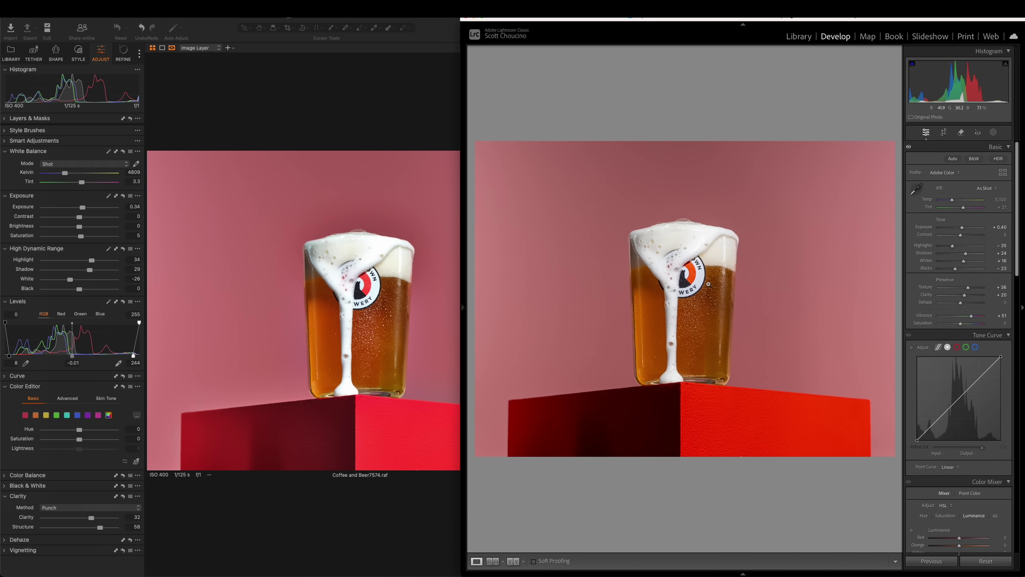
pyautogui.click(690, 279)
pyautogui.scroll(-1, 931, 504)
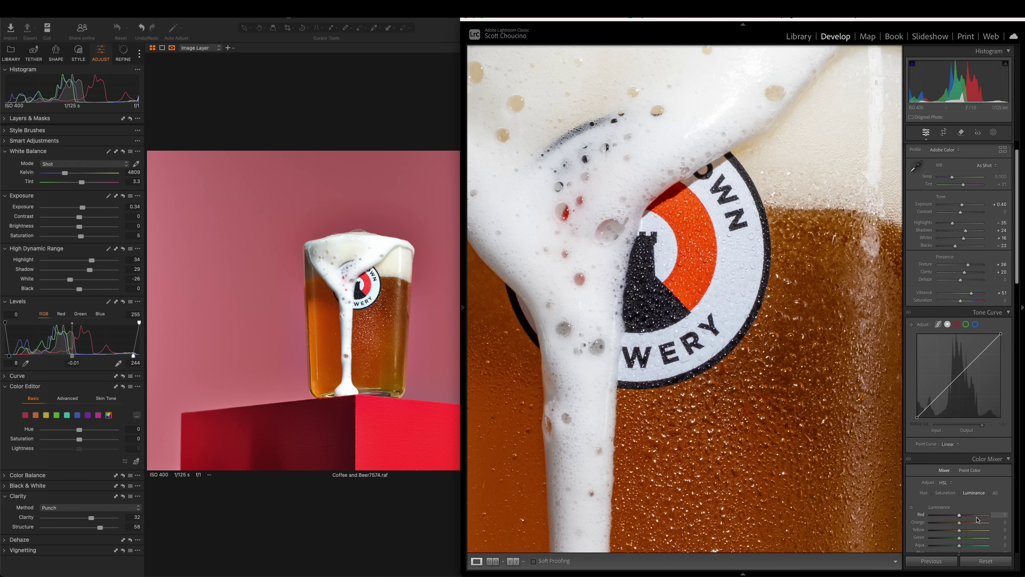
pyautogui.click(923, 492)
pyautogui.click(911, 507)
pyautogui.scroll(-1, 912, 505)
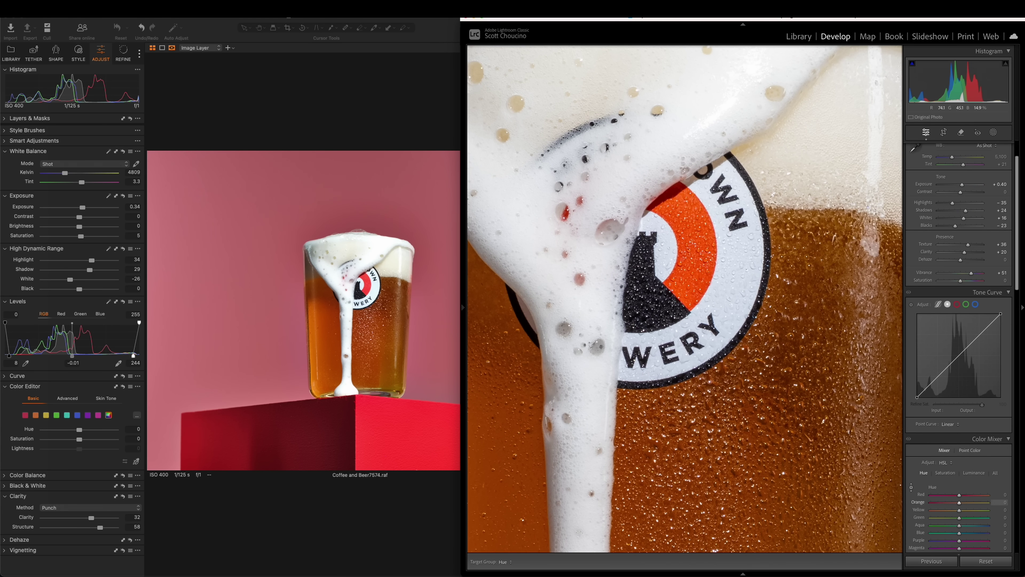
pyautogui.moveTo(686, 246); pyautogui.dragTo(686, 266)
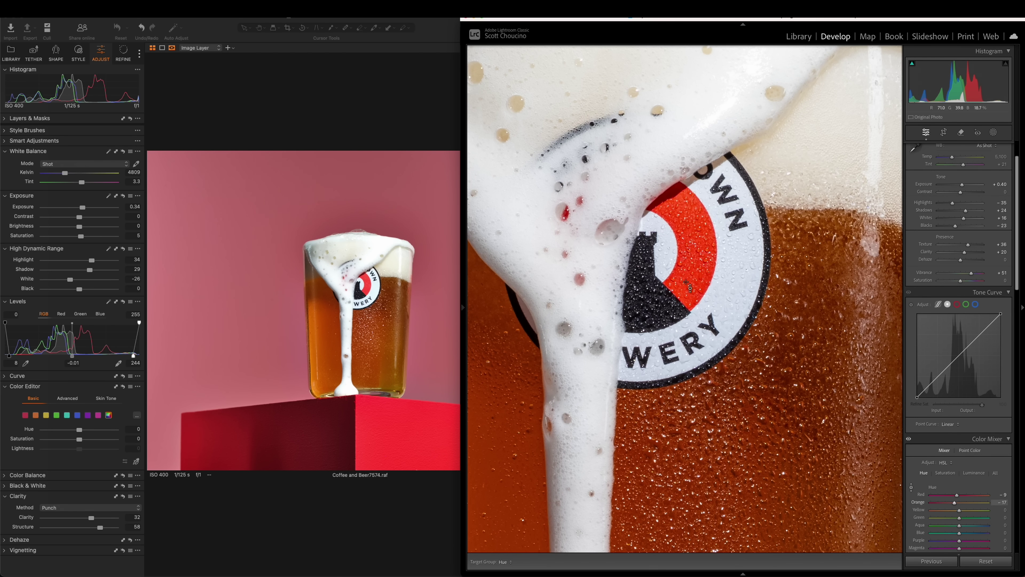
pyautogui.press('z')
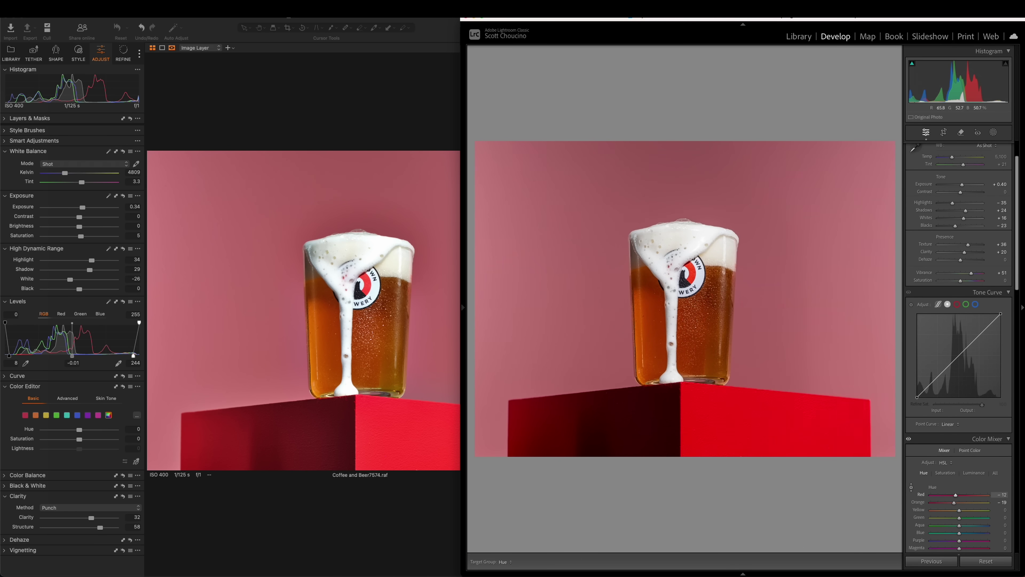
pyautogui.press('Down')
pyautogui.press('Down')
pyautogui.press('Down')
pyautogui.press('Down')
pyautogui.press('Down')
pyautogui.press('Down')
pyautogui.press('Up')
pyautogui.press('Up')
pyautogui.press('Up')
pyautogui.press('Up')
pyautogui.press('Up')
pyautogui.press('Up')
pyautogui.press('Down')
# - Nudge Red and Orange hue down, desaturate the red box, and lift Red luminance +17, Orange +12
pyautogui.moveTo(650, 327)
pyautogui.mouseDown()
pyautogui.moveTo(650, 294)
pyautogui.moveTo(650, 315)
pyautogui.mouseUp()
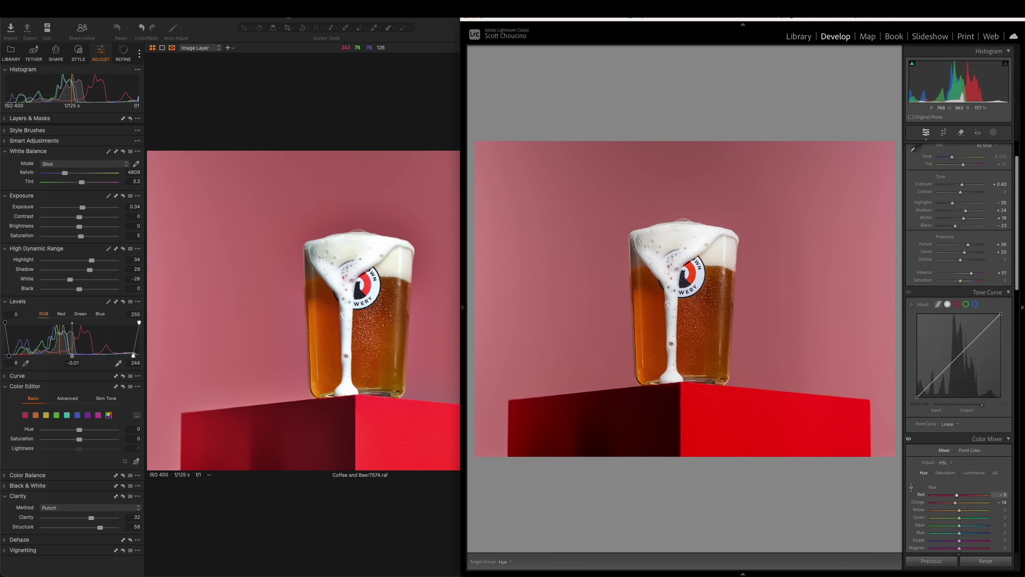
pyautogui.click(945, 472)
pyautogui.moveTo(749, 422); pyautogui.dragTo(748, 450)
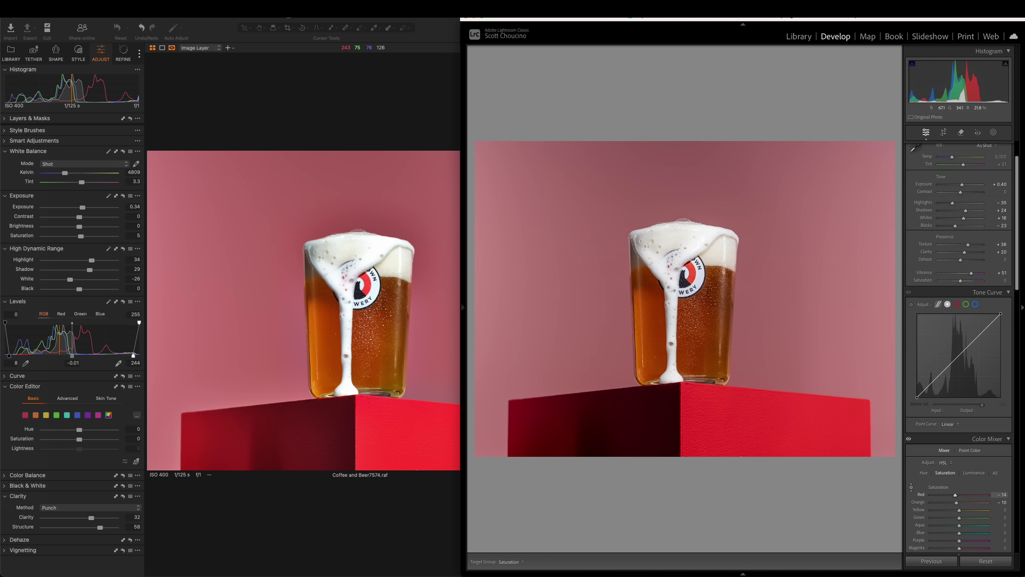
pyautogui.moveTo(747, 423); pyautogui.dragTo(709, 413)
pyautogui.press('super+alt+shift+l')
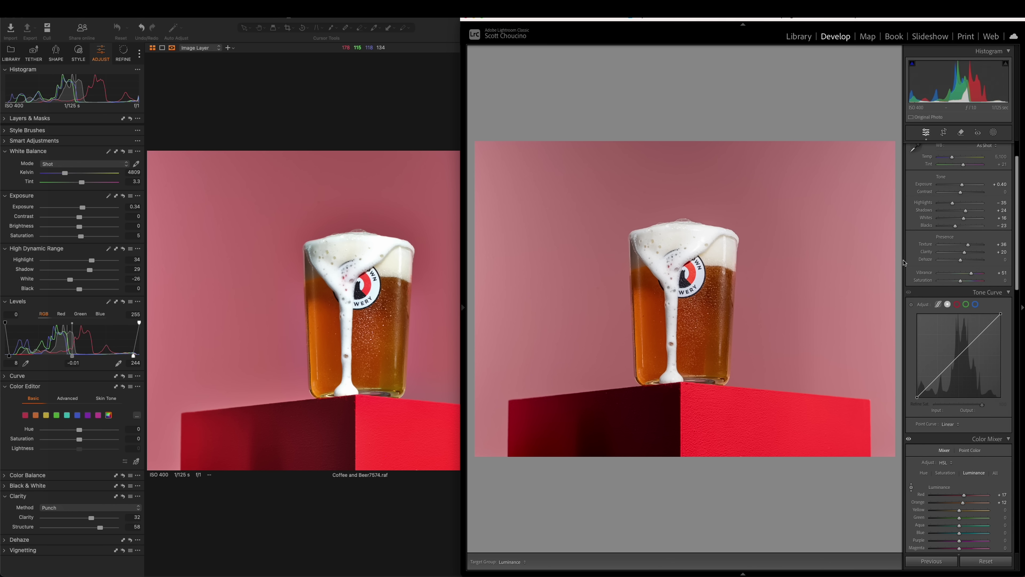
pyautogui.scroll(-10, 987, 375)
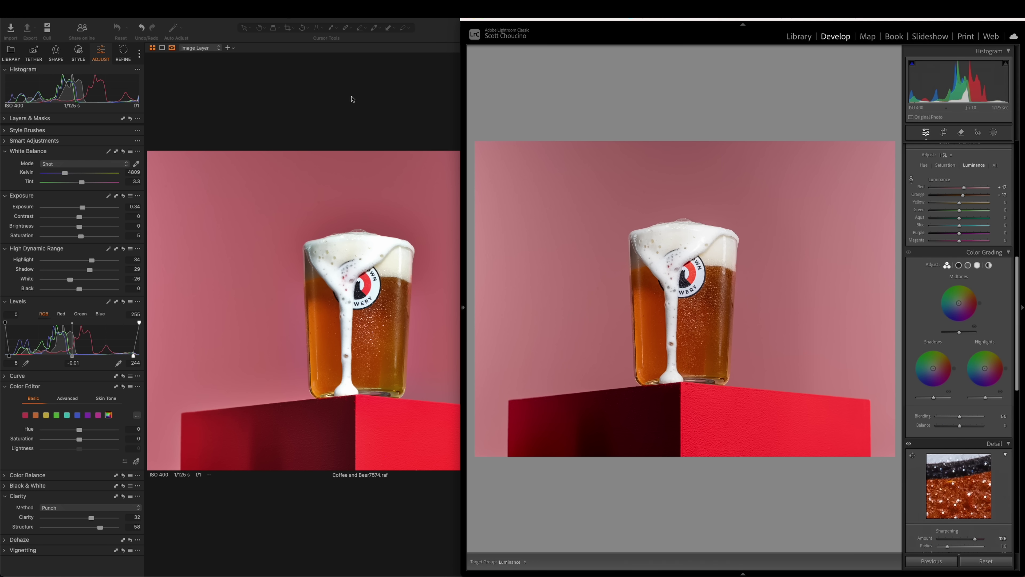
# - Turn off Lightroom's targeted adjustment tool and zoom its photo to 1:1 on the logo
pyautogui.click(349, 300)
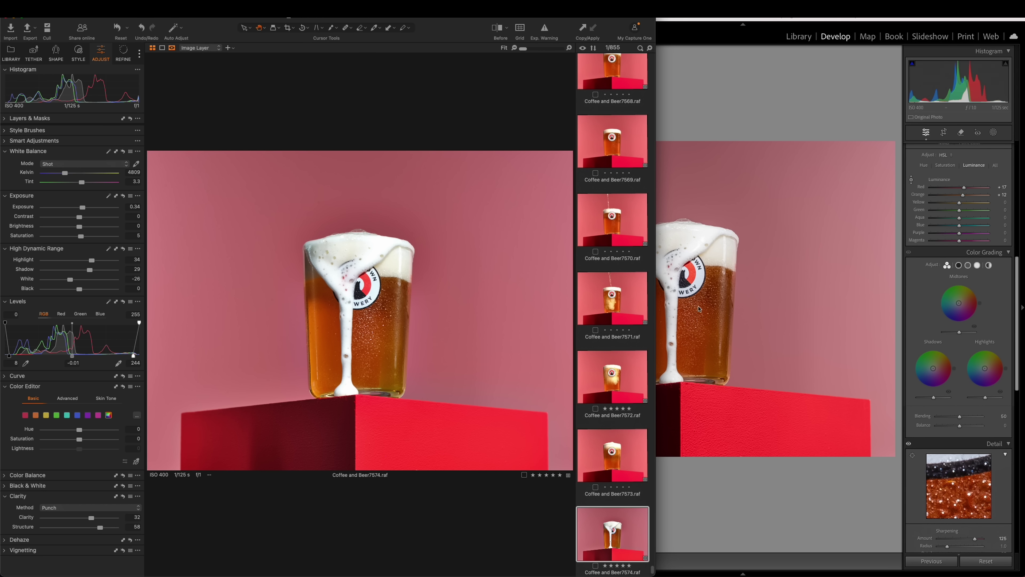
pyautogui.click(713, 285)
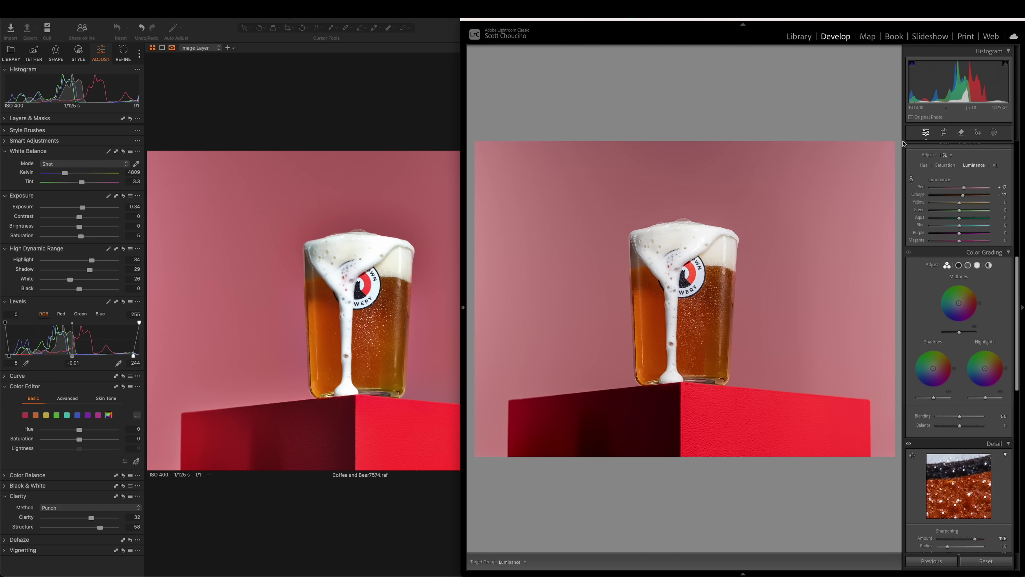
pyautogui.click(913, 182)
pyautogui.click(698, 271)
# - Zoom Capture One to 100% on the glass logo and back to Fit, then Lightroom to Fit
pyautogui.click(346, 300)
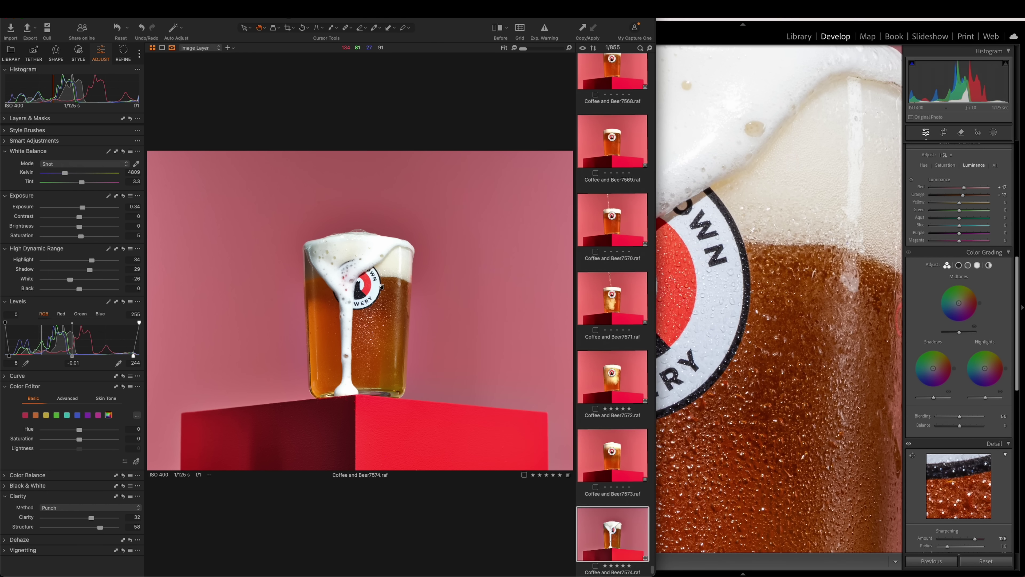
pyautogui.click(366, 285)
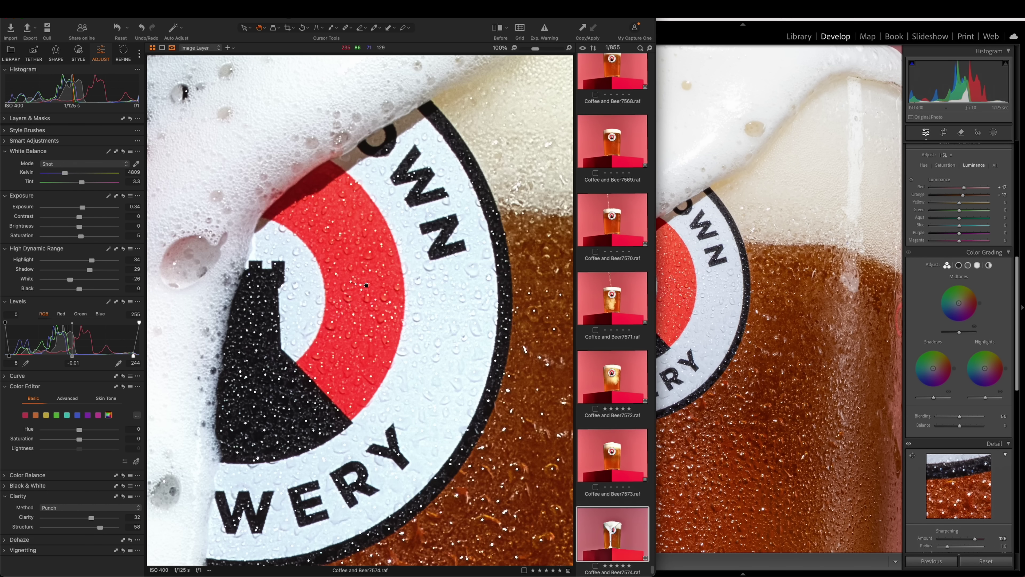
pyautogui.click(366, 284)
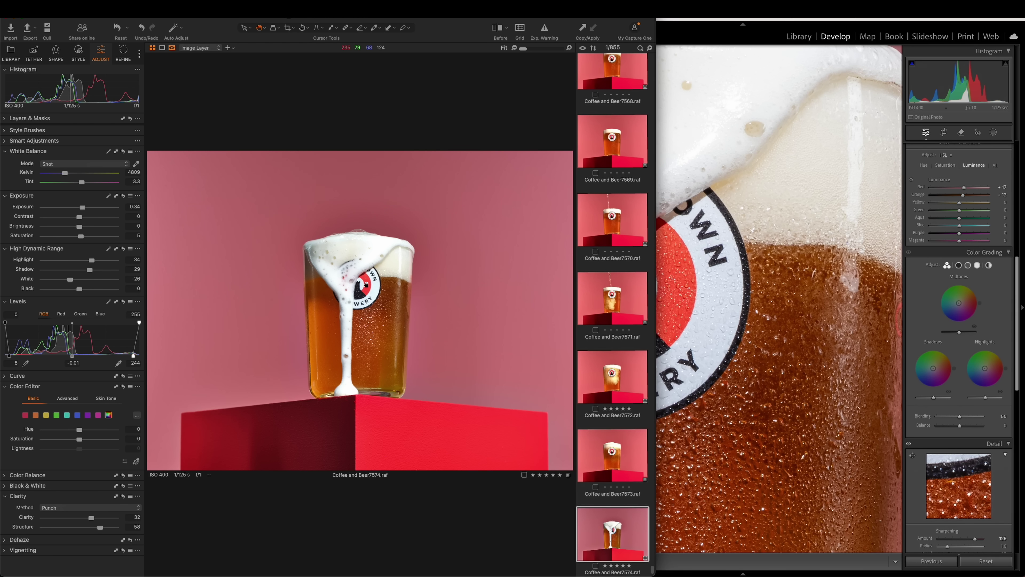
pyautogui.click(771, 331)
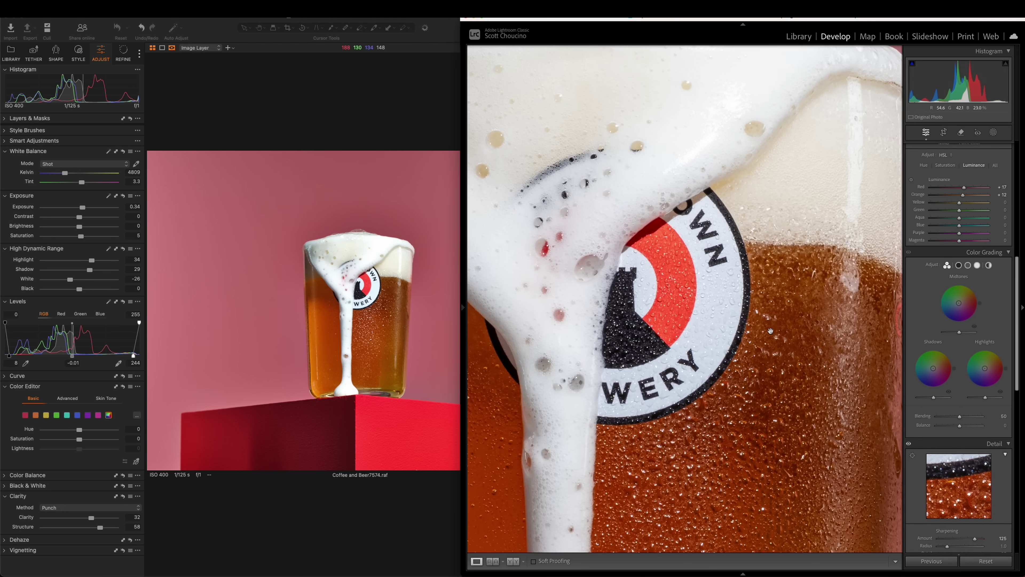
pyautogui.click(770, 331)
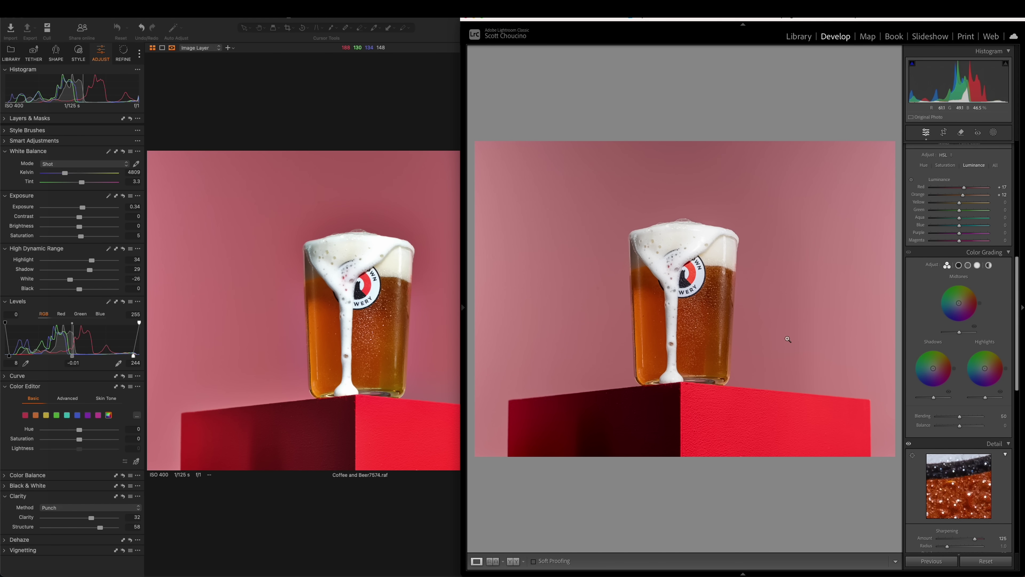
# - Lower the Basic panel Vibrance from +51 to tone down the red box
pyautogui.scroll(-3, 933, 342)
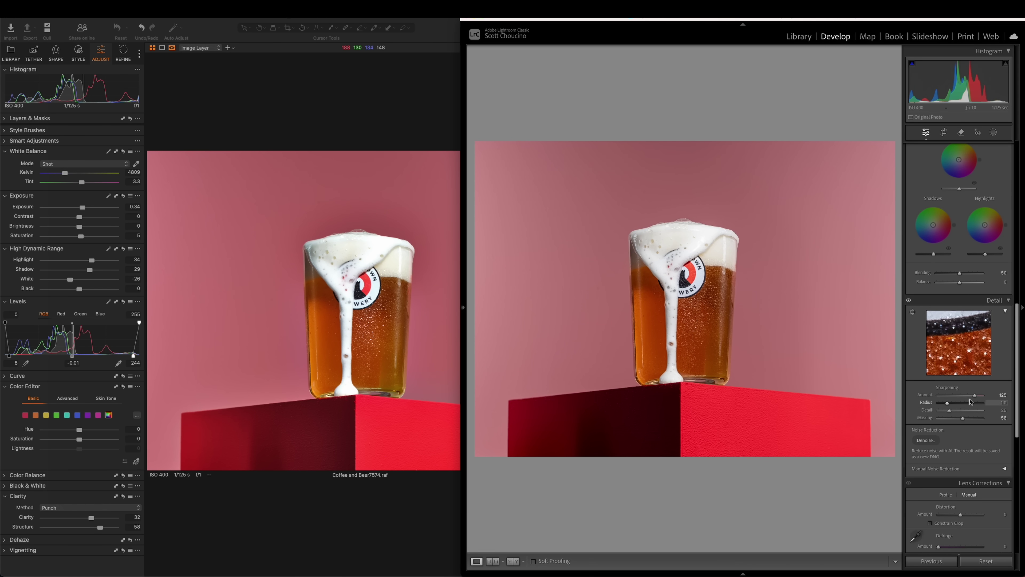
pyautogui.scroll(6, 916, 358)
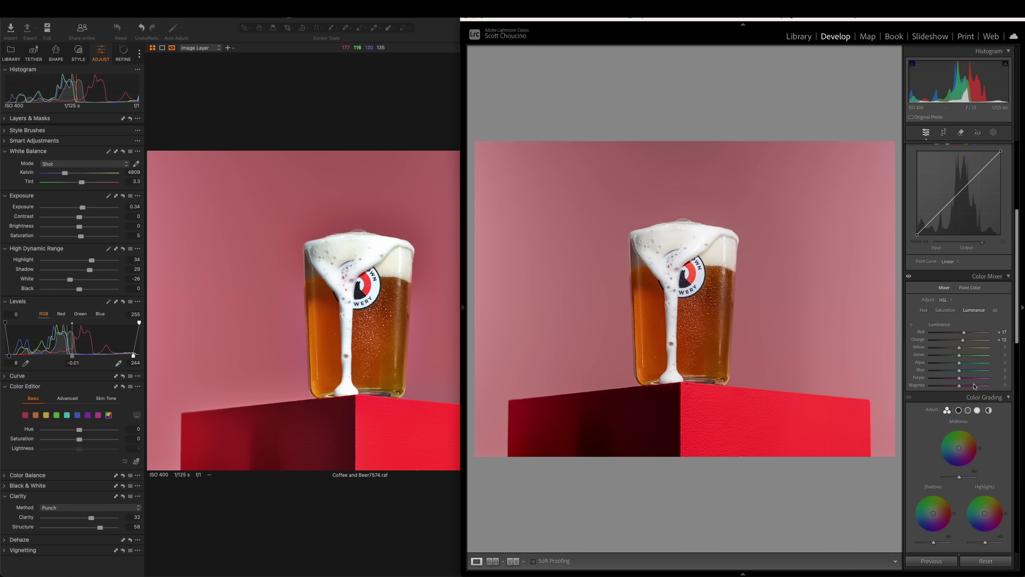
pyautogui.scroll(1, 965, 383)
pyautogui.scroll(4, 966, 383)
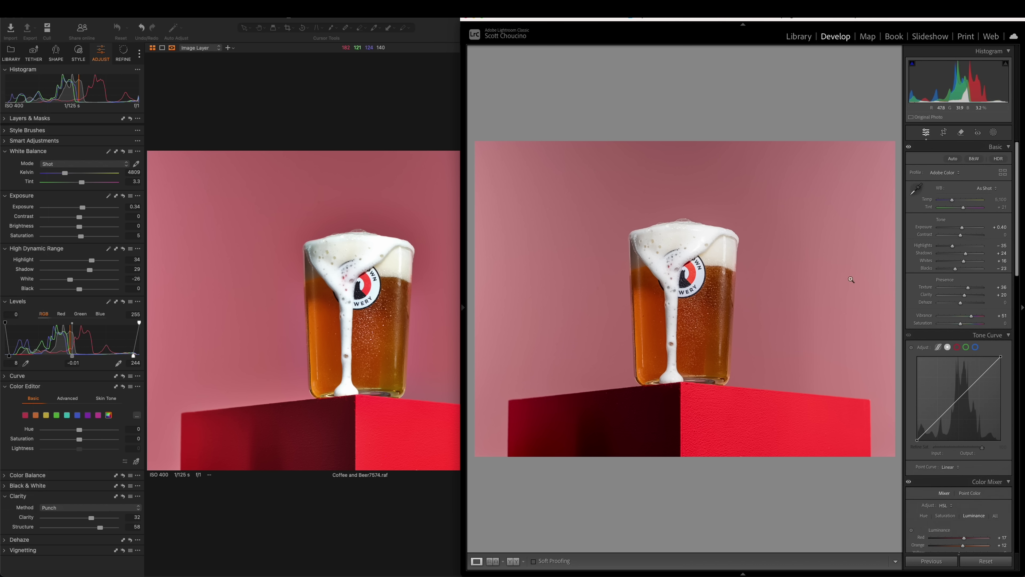
pyautogui.moveTo(971, 316)
pyautogui.mouseDown()
pyautogui.moveTo(967, 325)
pyautogui.moveTo(986, 326)
pyautogui.moveTo(969, 320)
pyautogui.mouseUp()
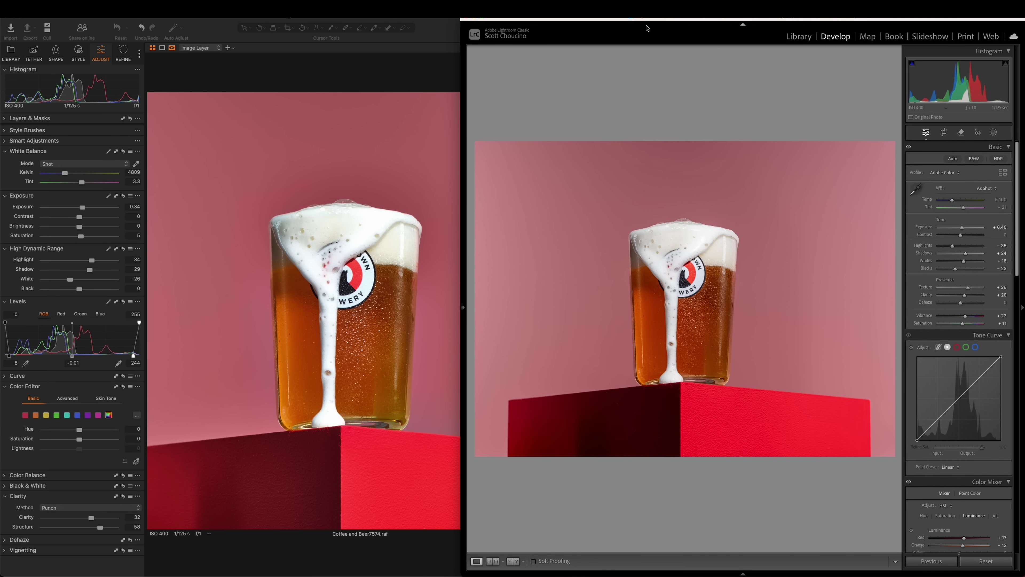
# - Check recent catalogs, then show Library grid with all folders from 2009 through Fullyedited selected
pyautogui.click(81, 9)
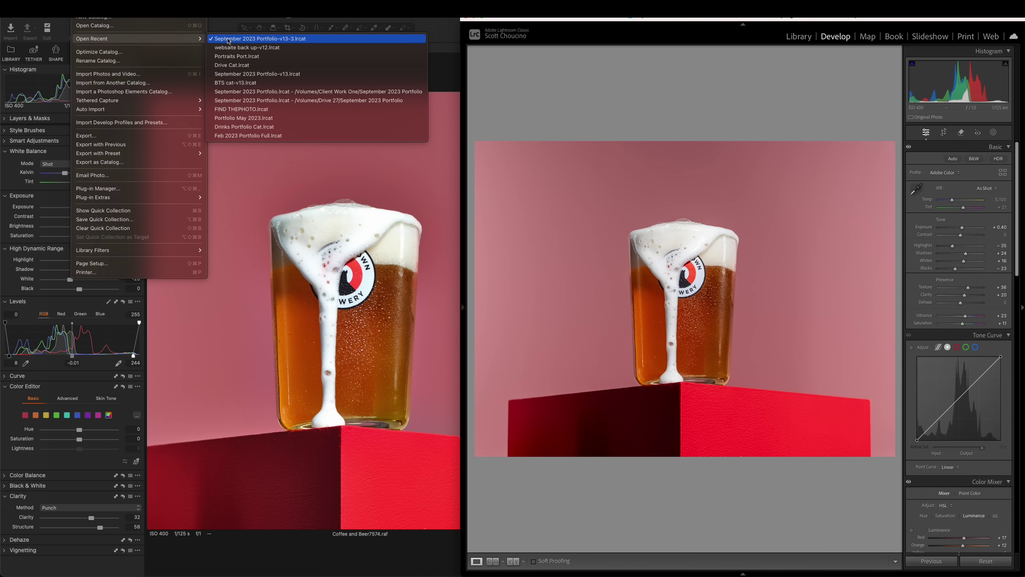
pyautogui.click(573, 77)
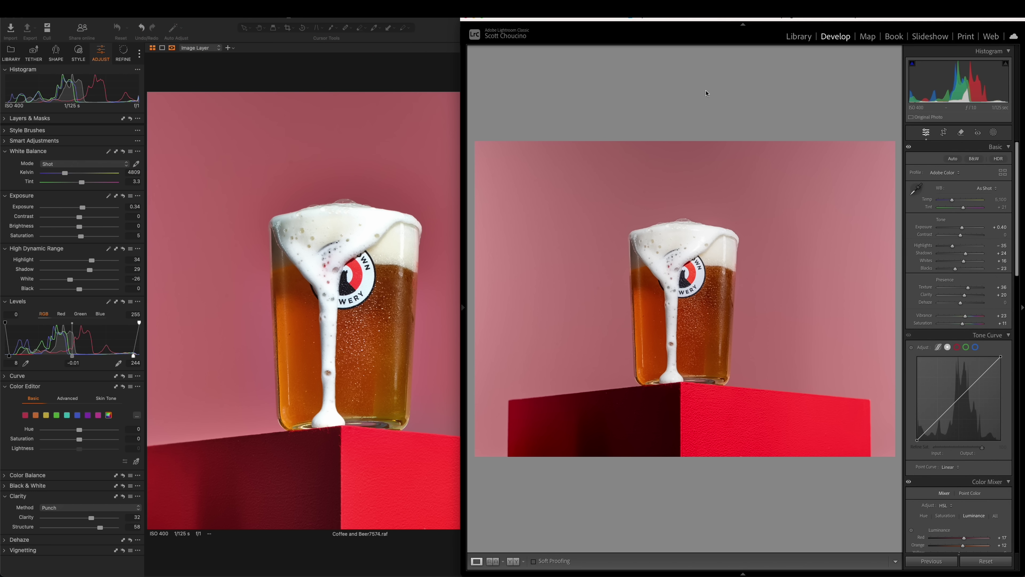
pyautogui.press('g')
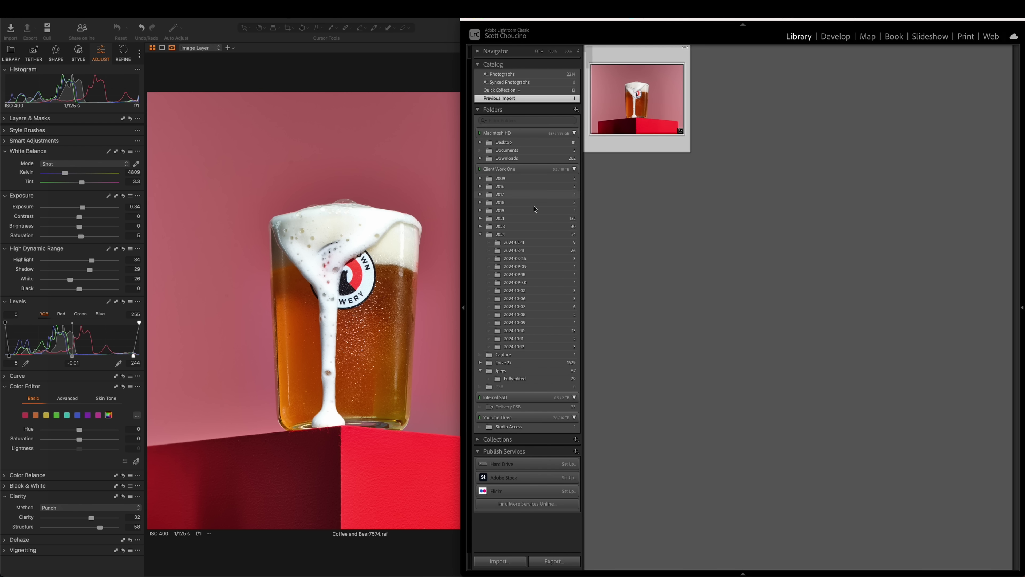
pyautogui.click(551, 378)
pyautogui.keyDown('shift'); pyautogui.click(546, 181); pyautogui.keyUp('shift')
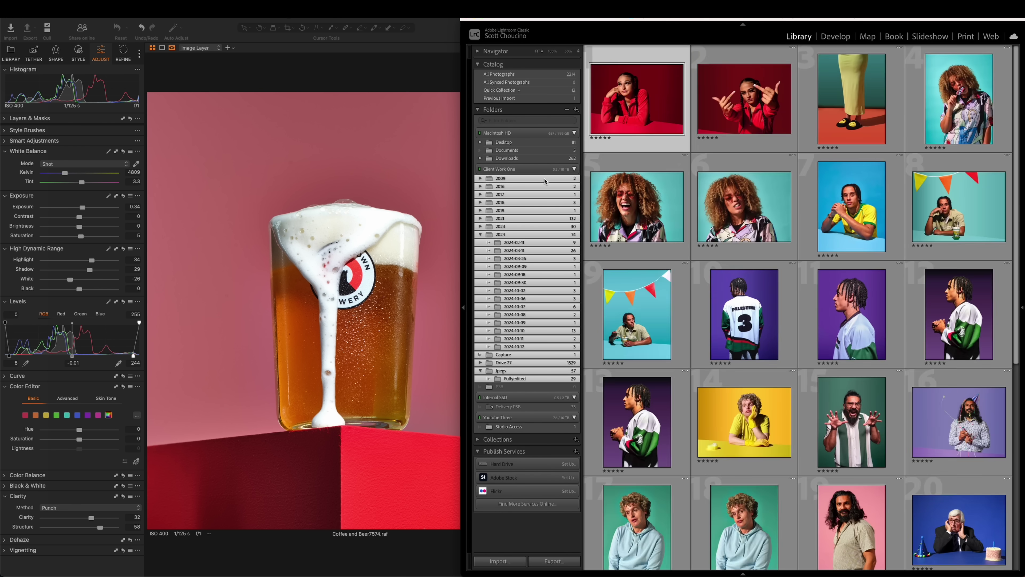
# - Scroll through the portfolio thumbnail grid down to the flower shots
pyautogui.scroll(-20, 842, 284)
pyautogui.scroll(20, 843, 284)
pyautogui.scroll(10, 842, 283)
pyautogui.scroll(5, 842, 284)
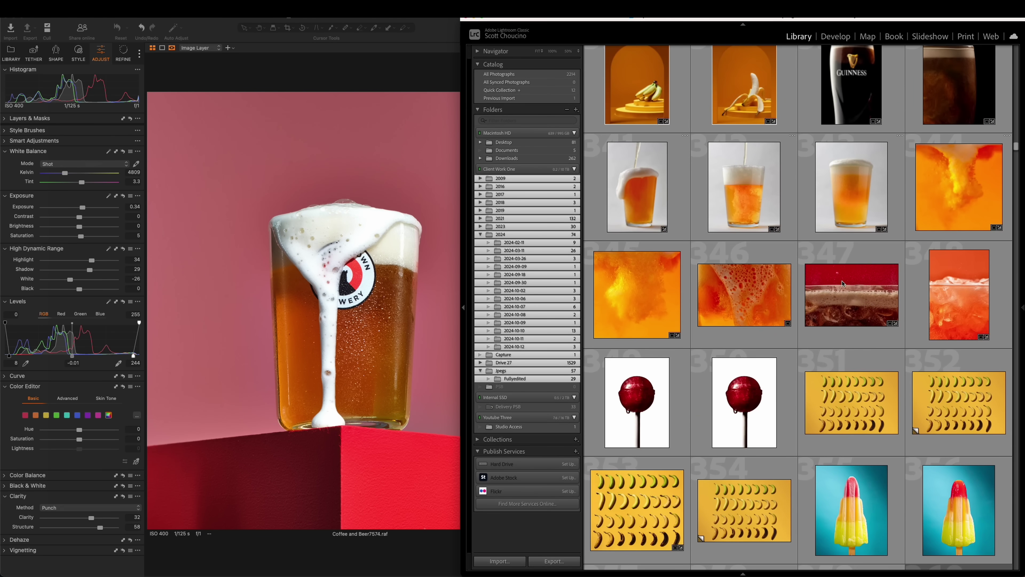
pyautogui.scroll(-8, 842, 284)
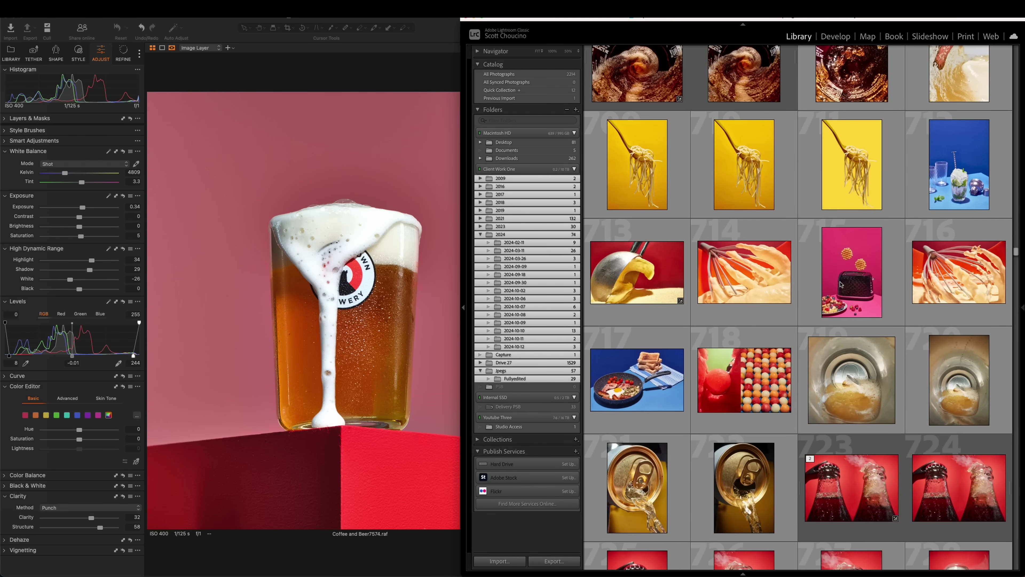
pyautogui.scroll(-15, 840, 284)
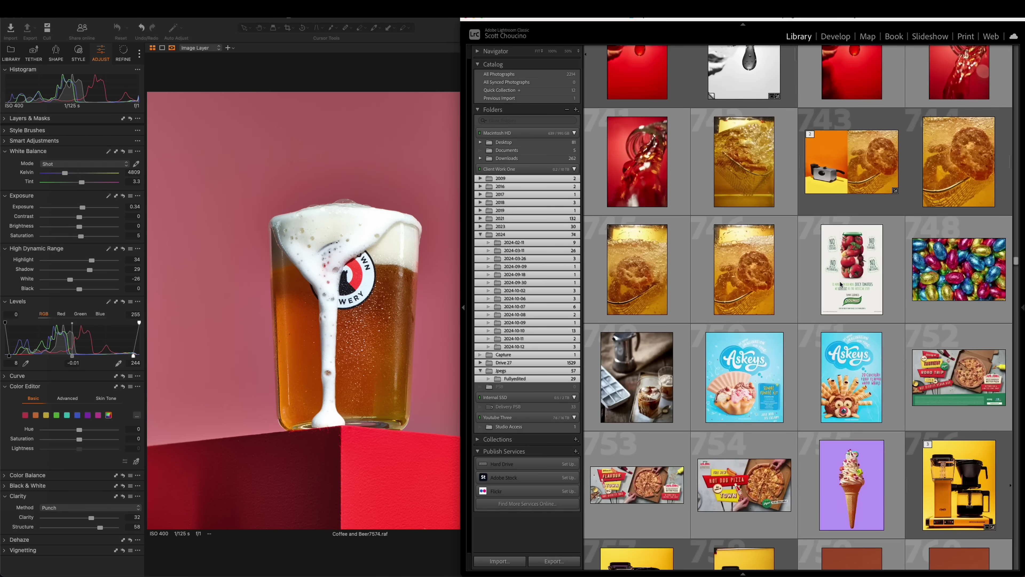
pyautogui.scroll(-3, 837, 289)
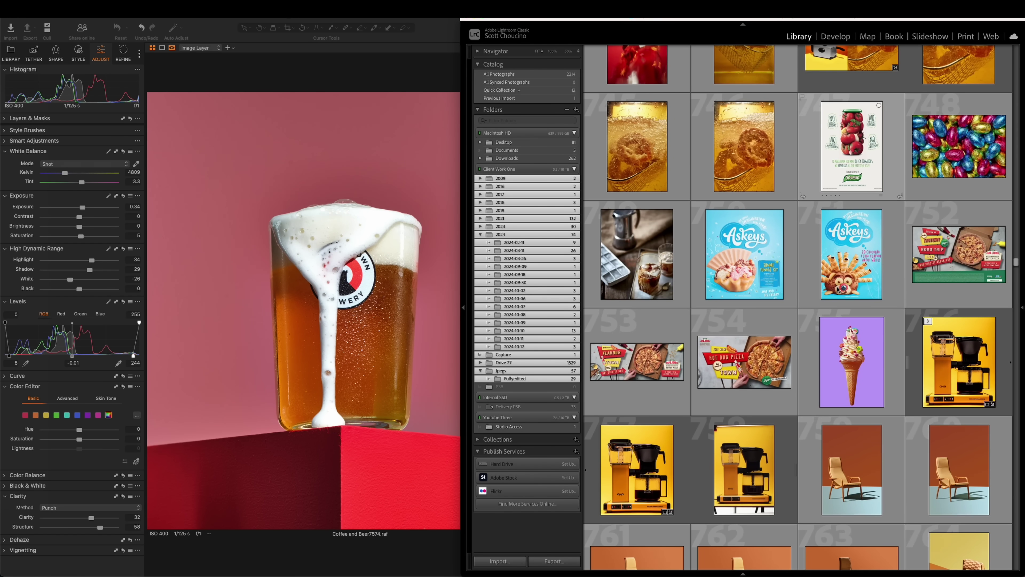
pyautogui.scroll(-8, 835, 289)
pyautogui.scroll(-7, 838, 287)
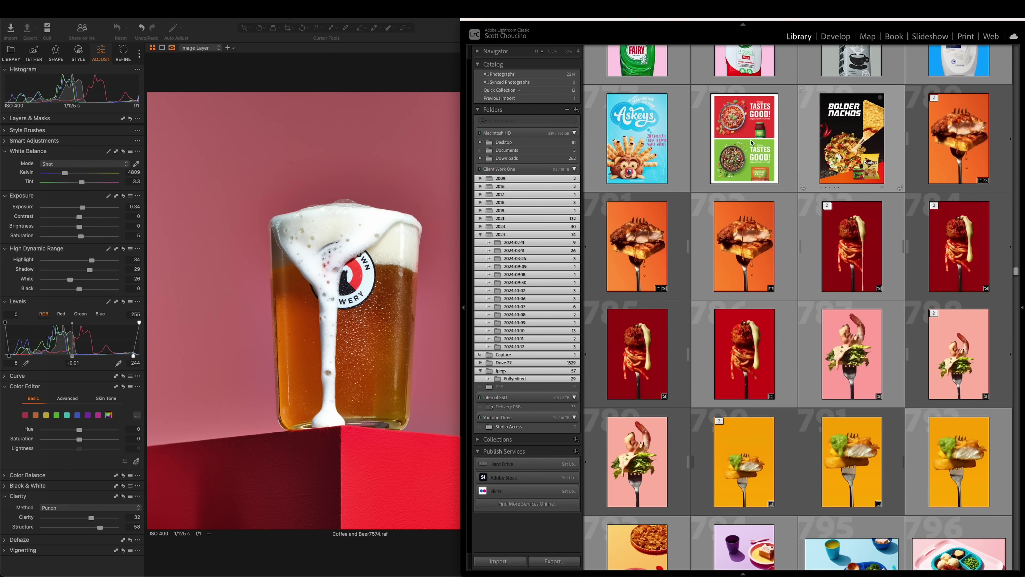
pyautogui.scroll(-6, 847, 303)
pyautogui.scroll(-8, 846, 303)
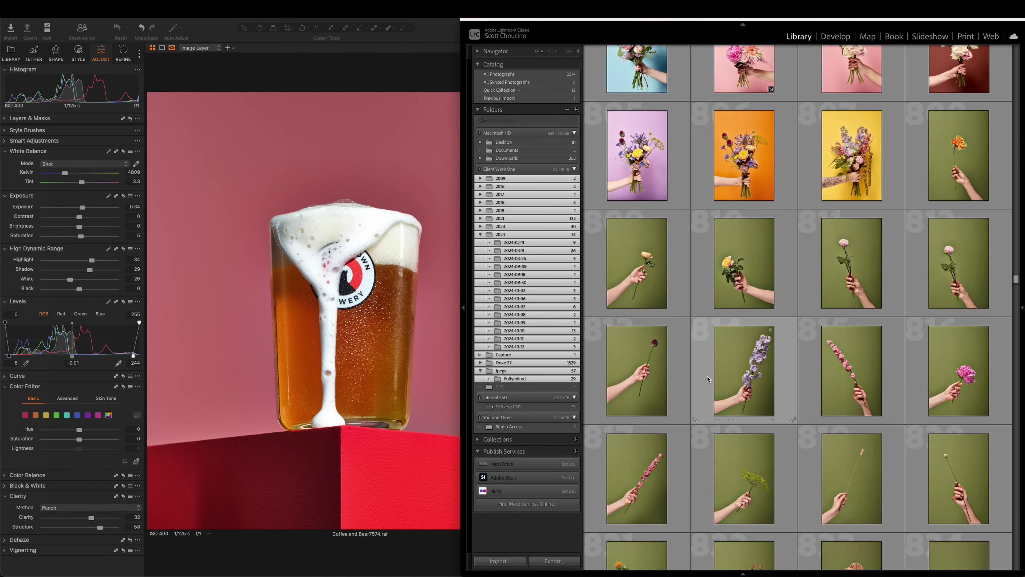
# - Open the purple delphinium photo in Loupe view, zoom to 50% and back to Fit
pyautogui.click(750, 371)
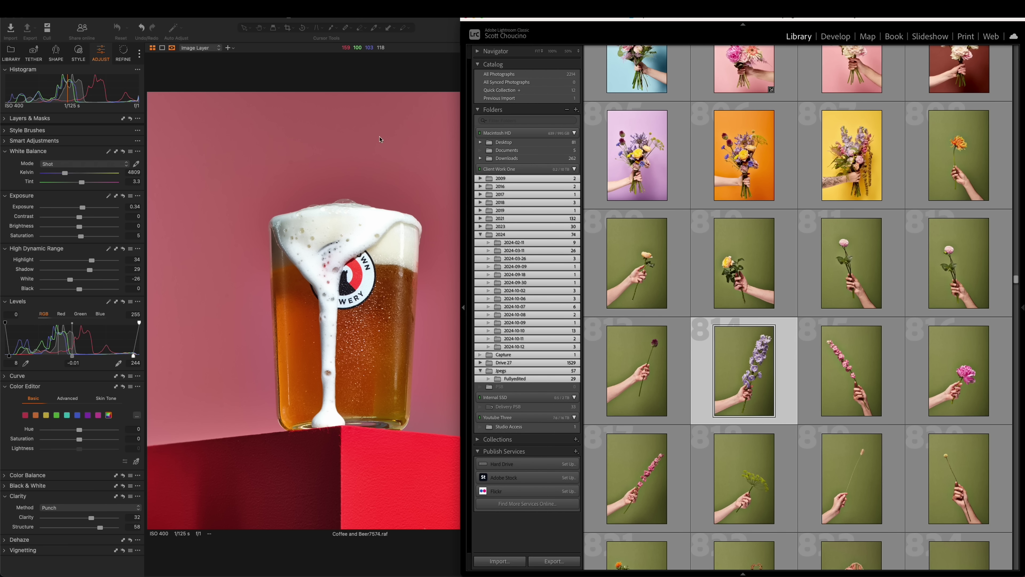
pyautogui.click(424, 67)
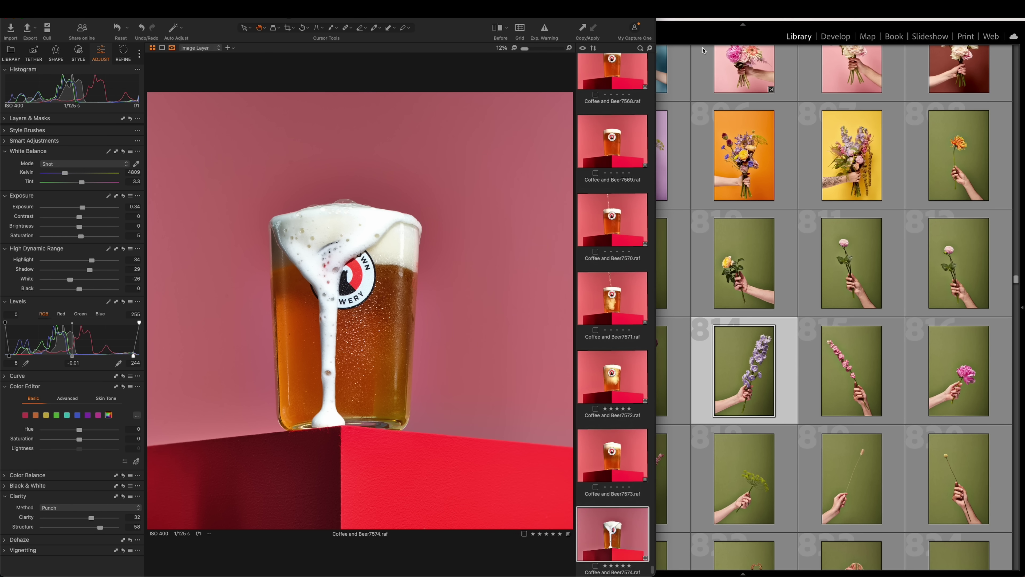
pyautogui.doubleClick(745, 371)
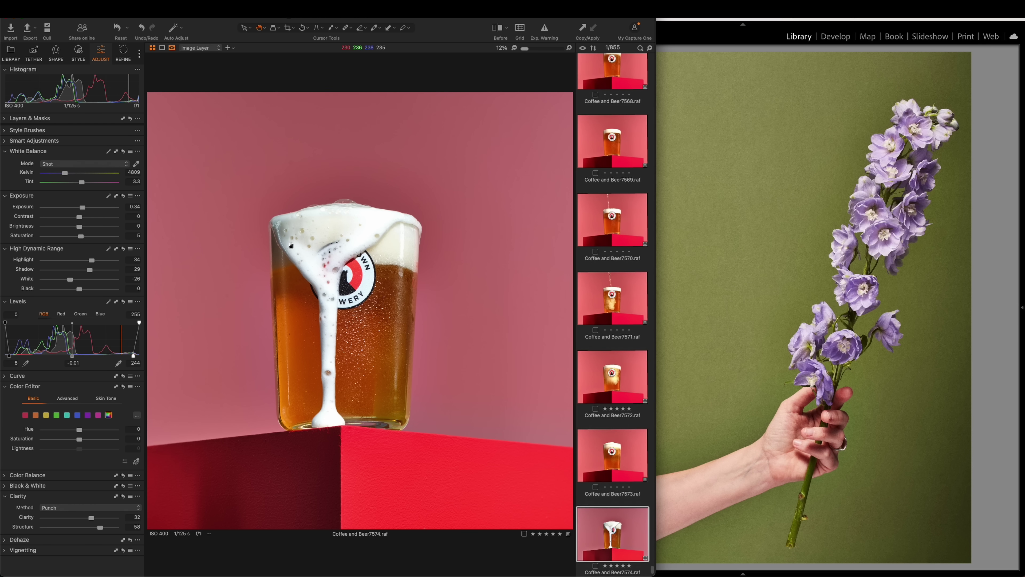
pyautogui.click(870, 211)
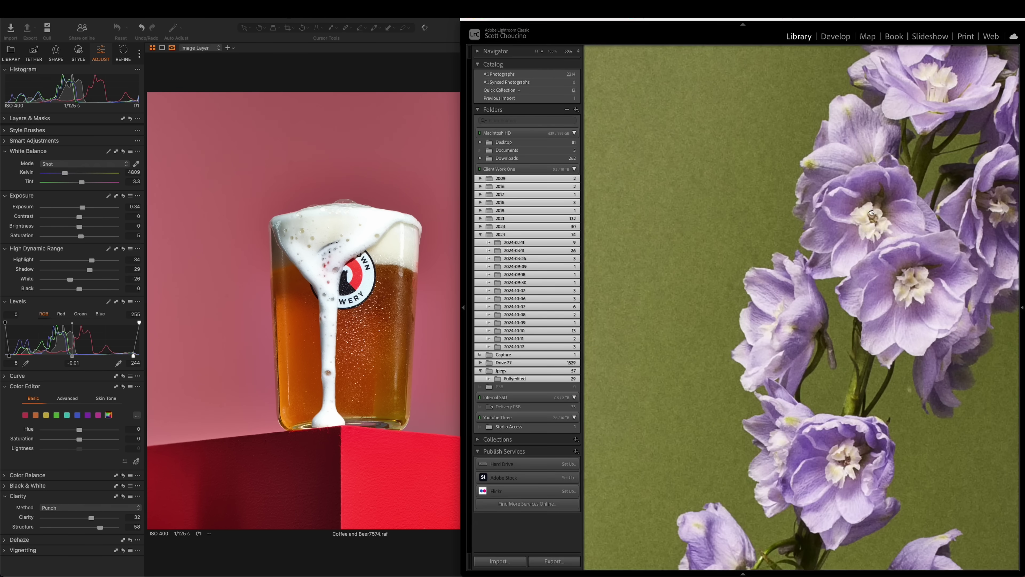
pyautogui.click(871, 212)
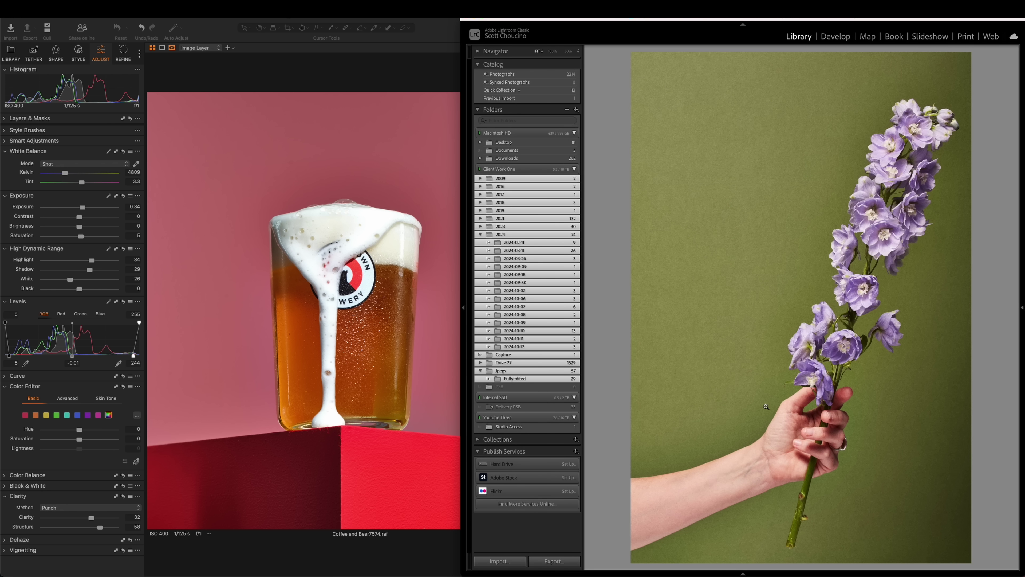
# - Bring Capture One's edited beer-glass photo back in front of Lightroom
pyautogui.click(369, 354)
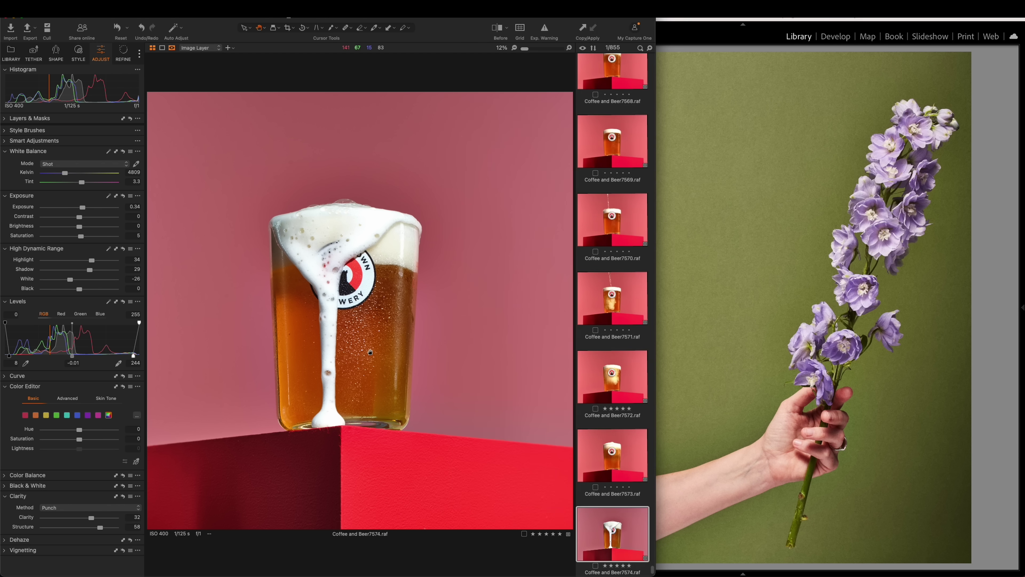